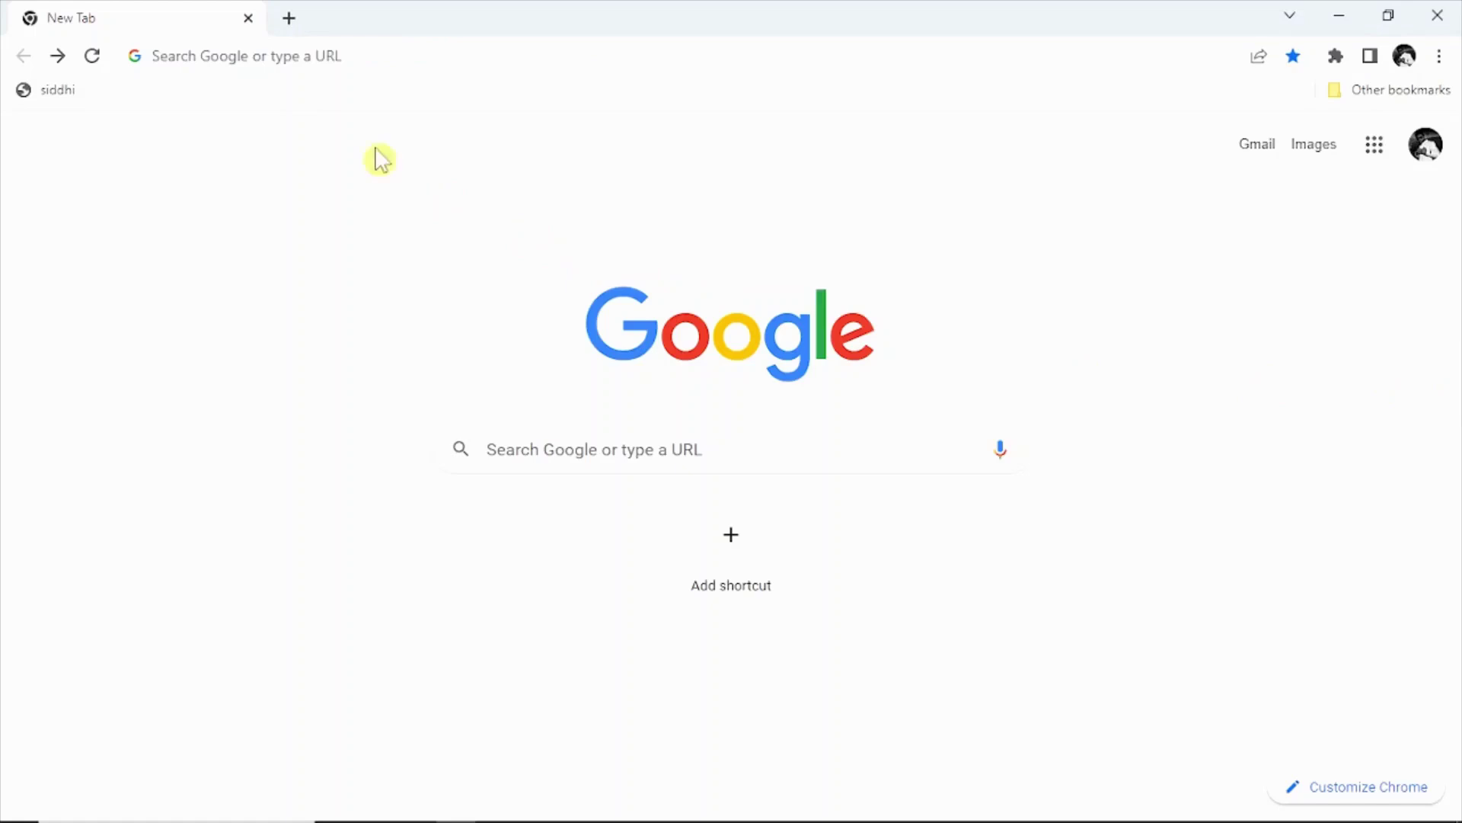
Search Google for 'mero share' and open the official Mero Share login site.
click(298, 50)
text(mero share)
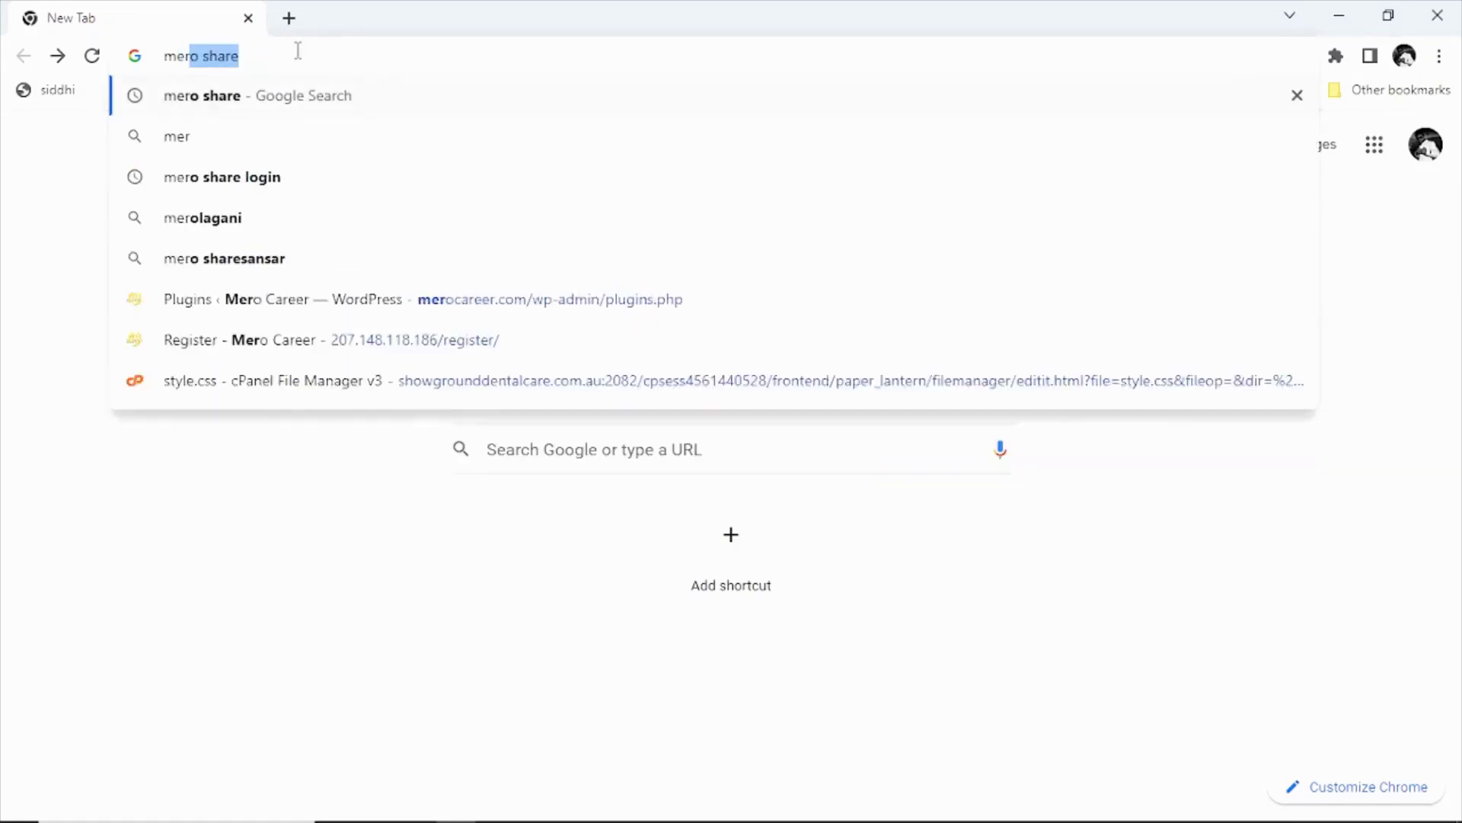
key(Return)
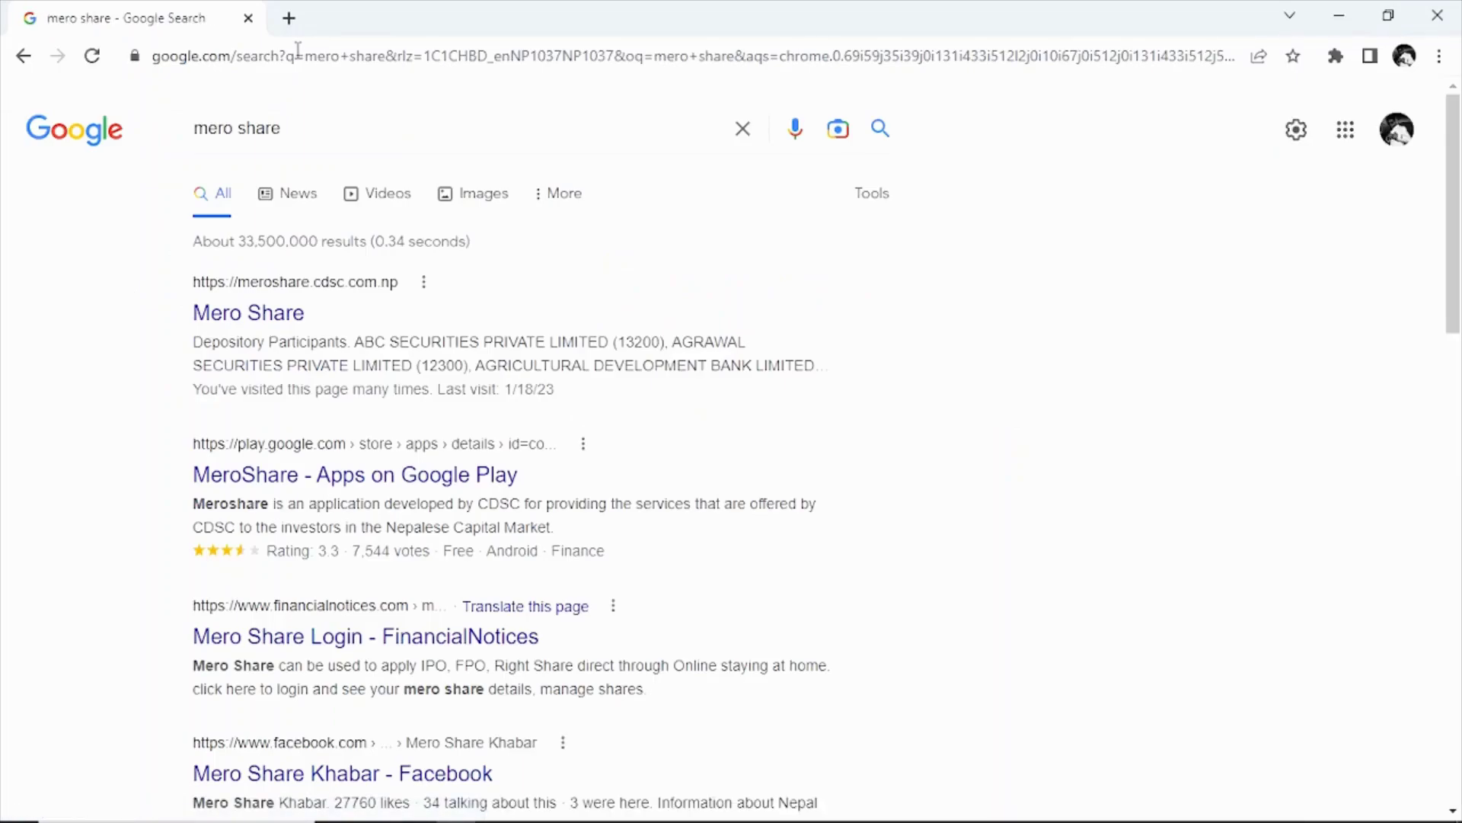
click(225, 316)
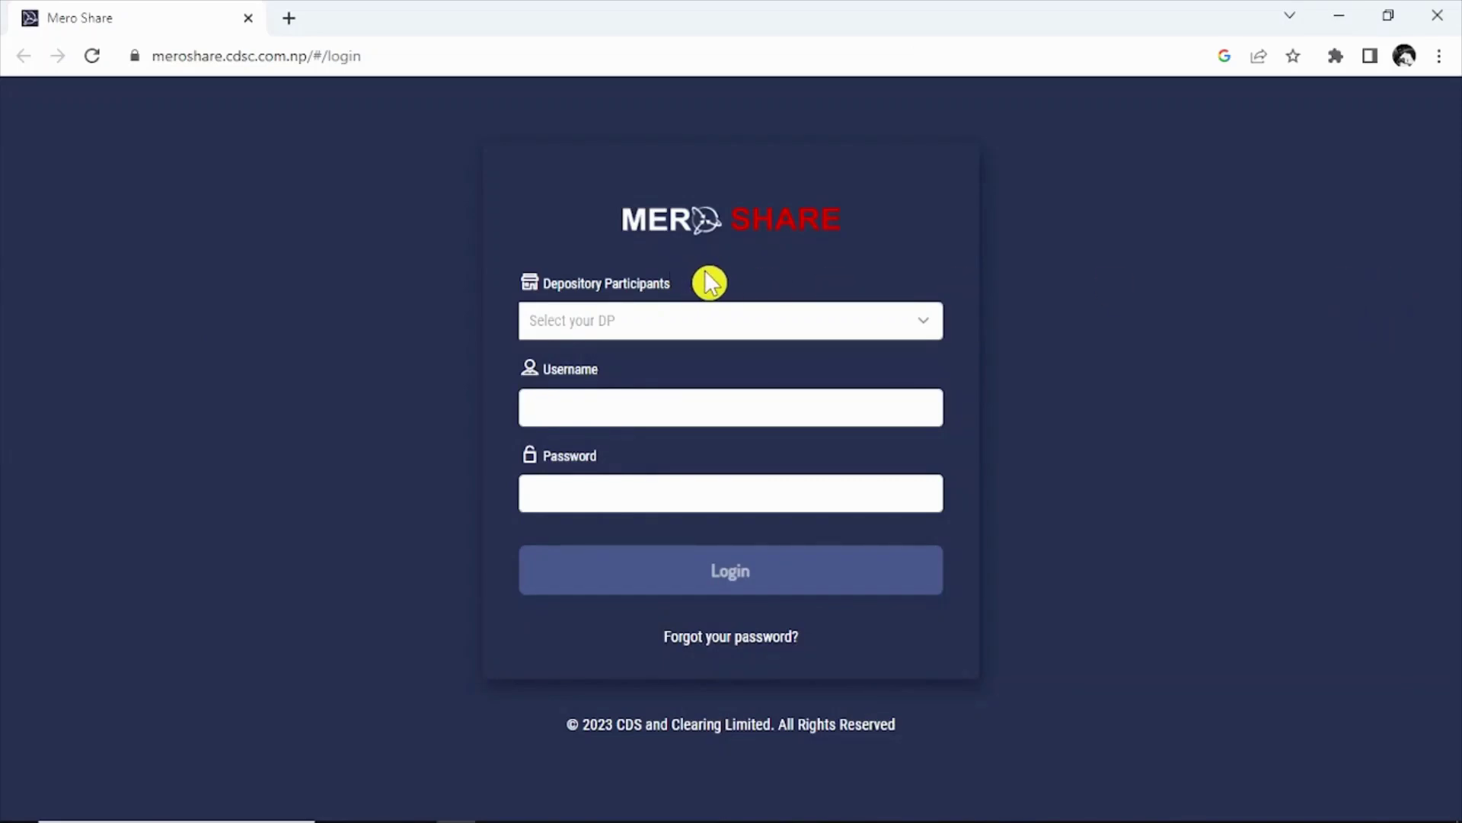
Choose NIC ASIA BANK LIMITED (13700) as the depository participant.
drag(710, 283, 539, 284)
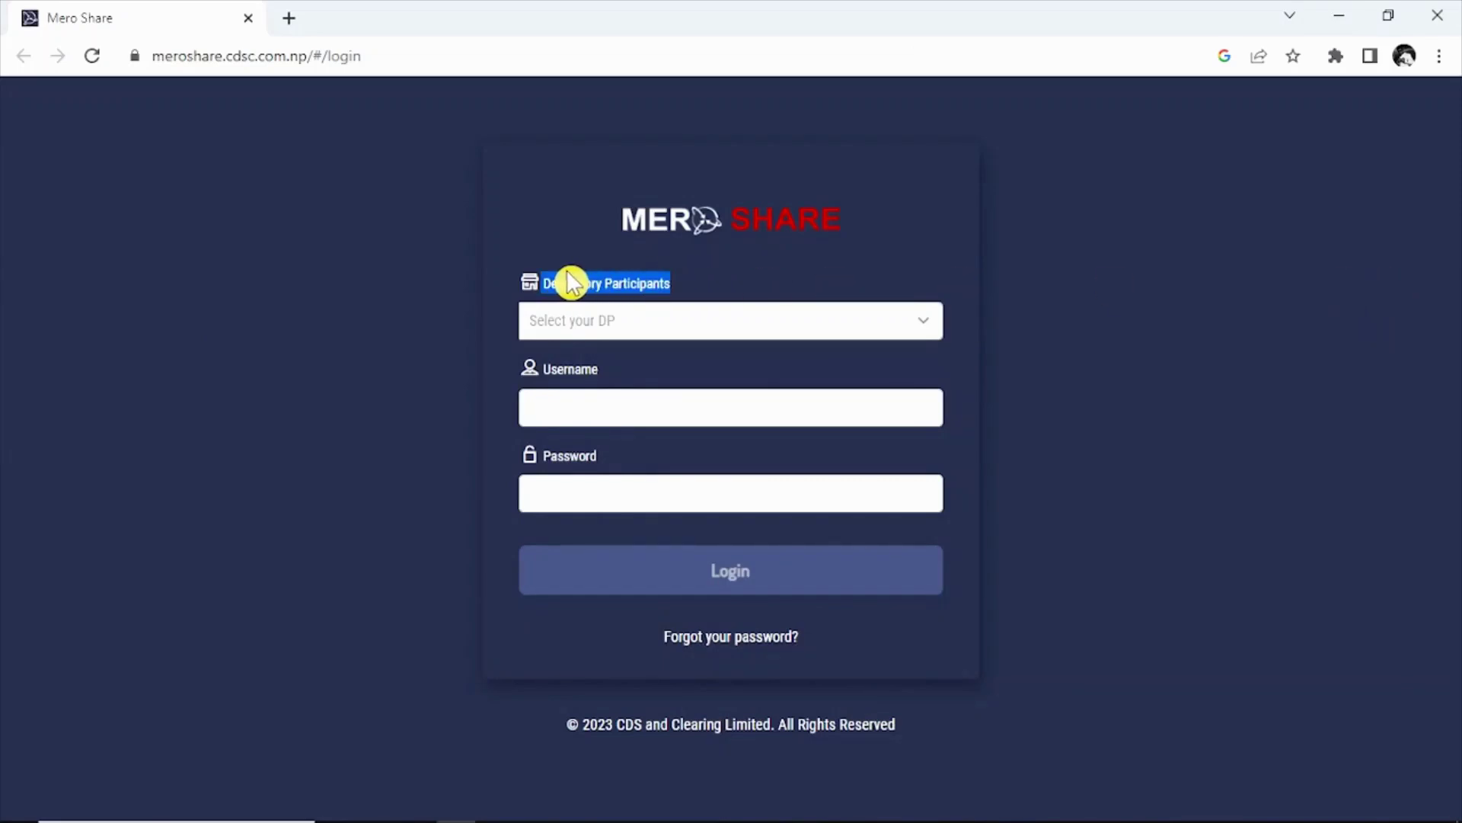
click(589, 322)
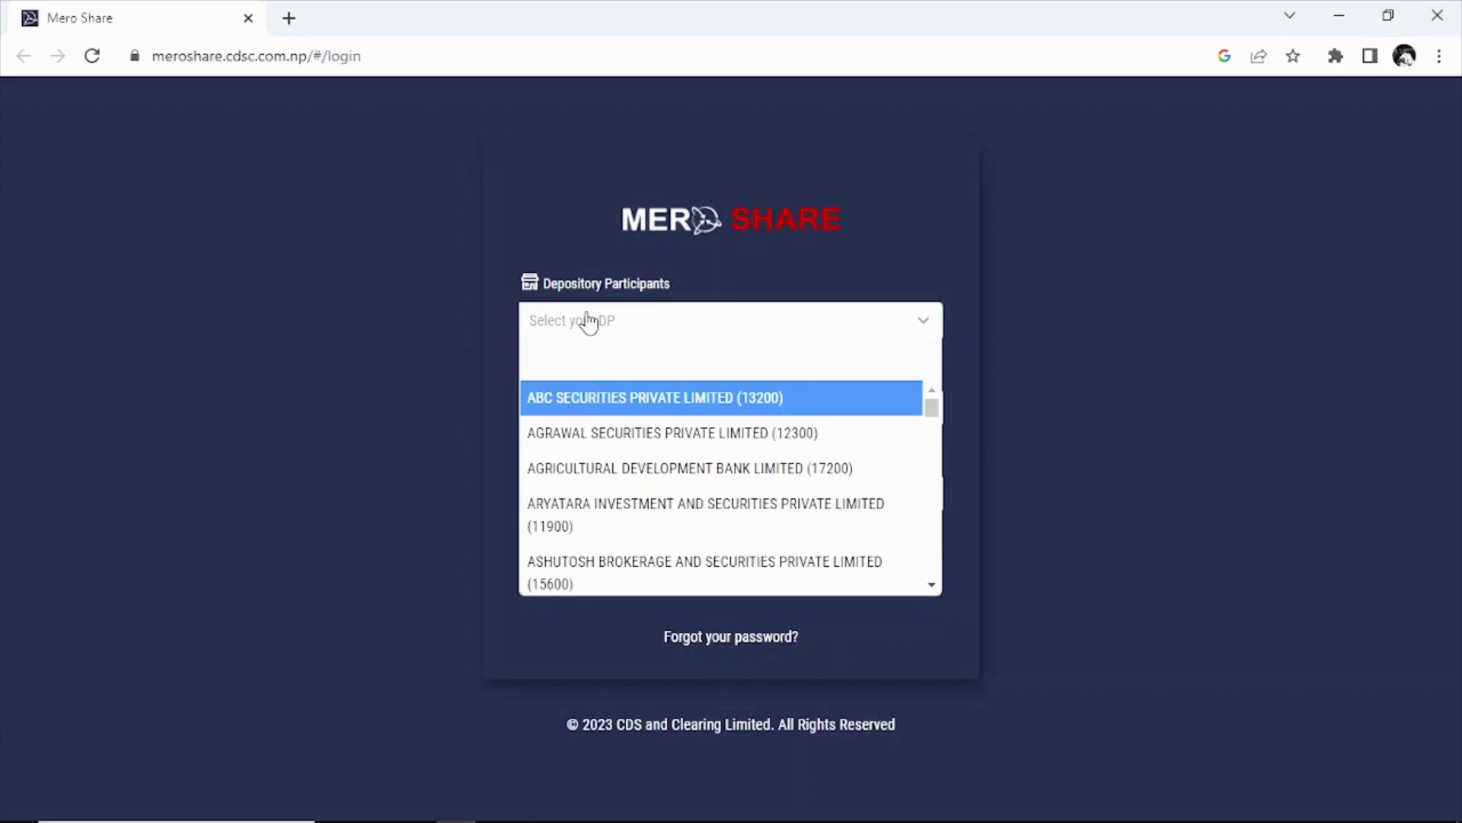
text(nic)
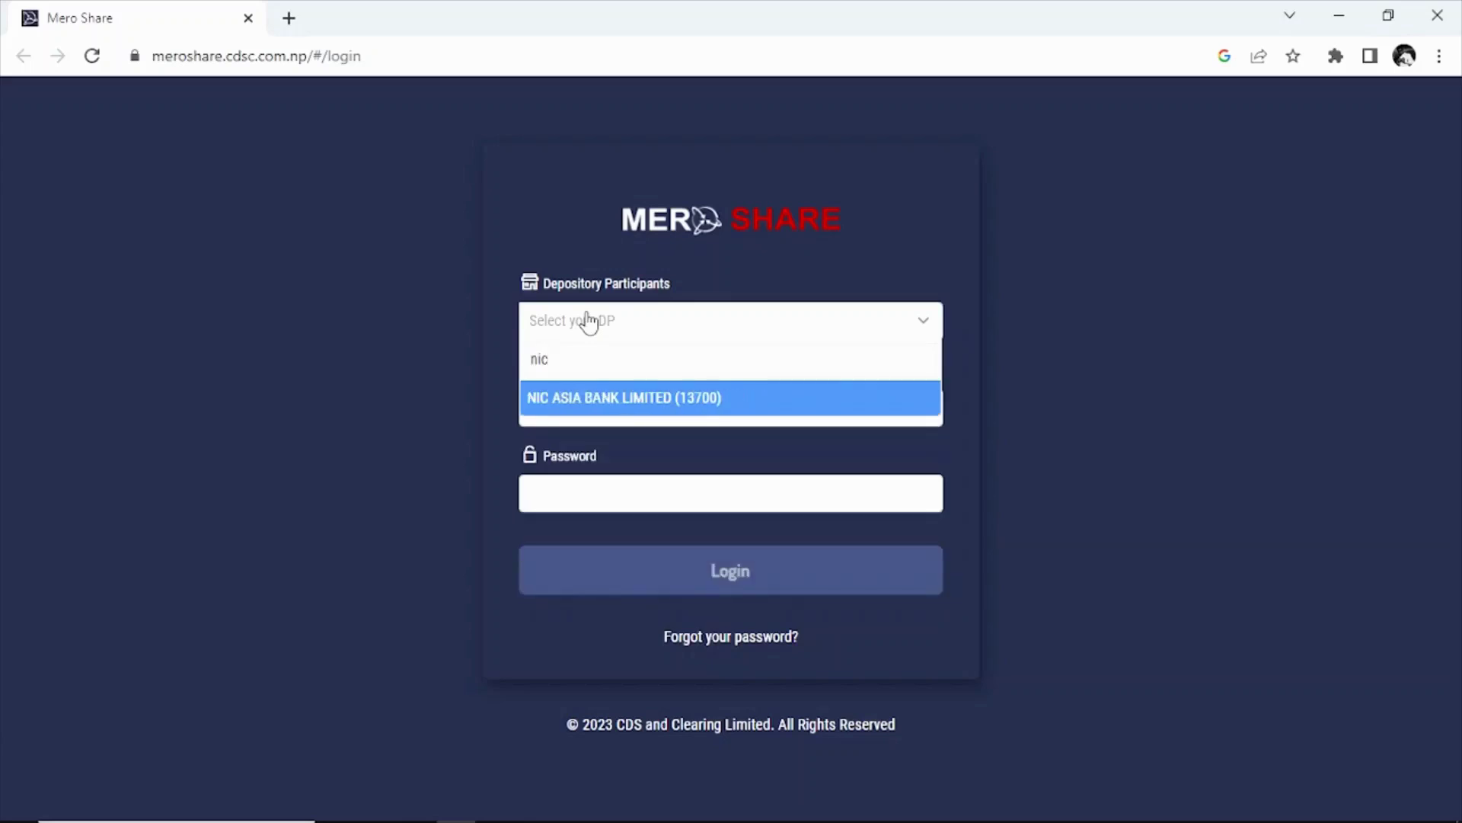
click(615, 402)
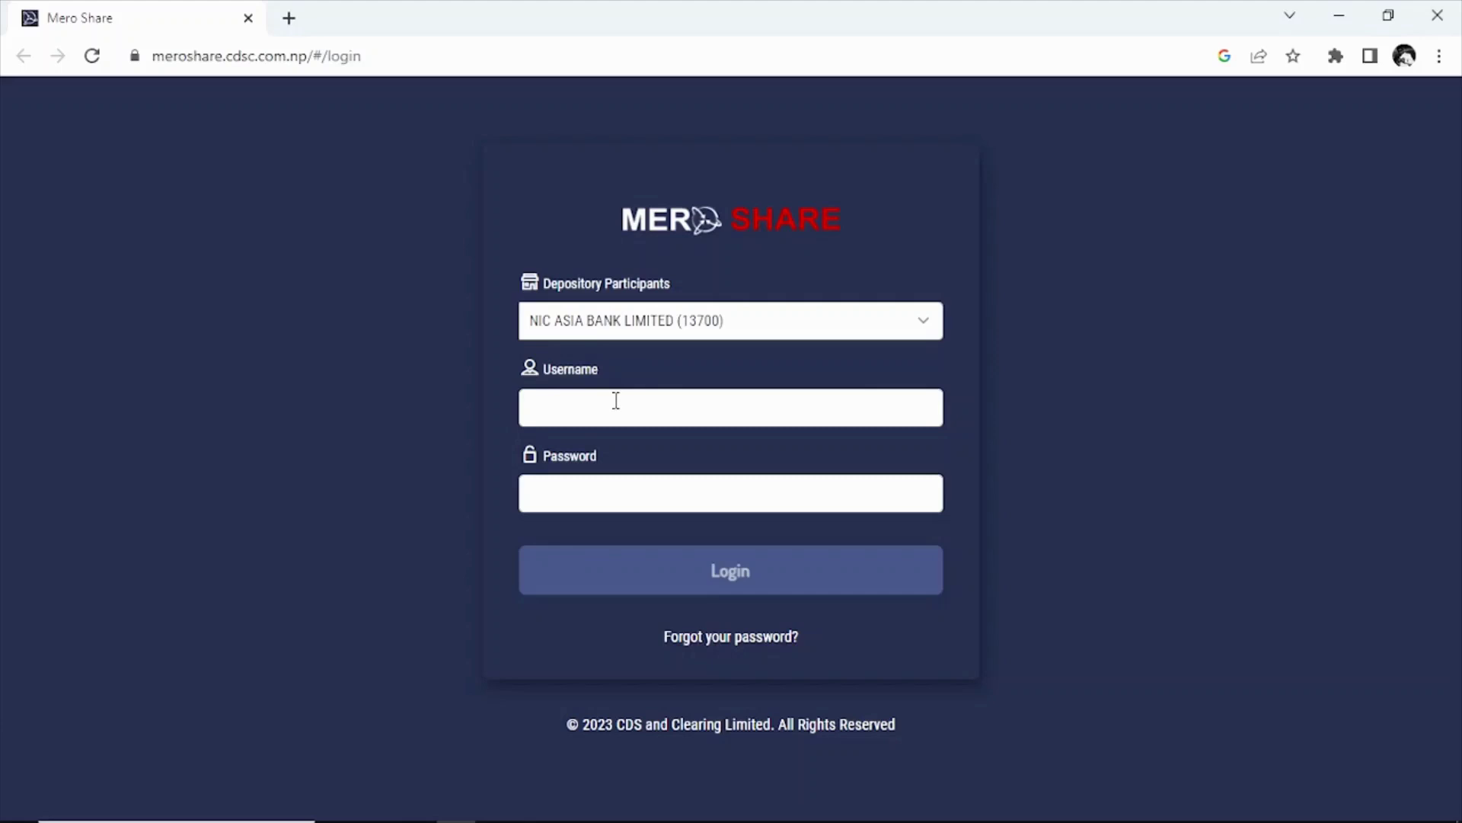
Enter the account username and password and log in.
click(616, 400)
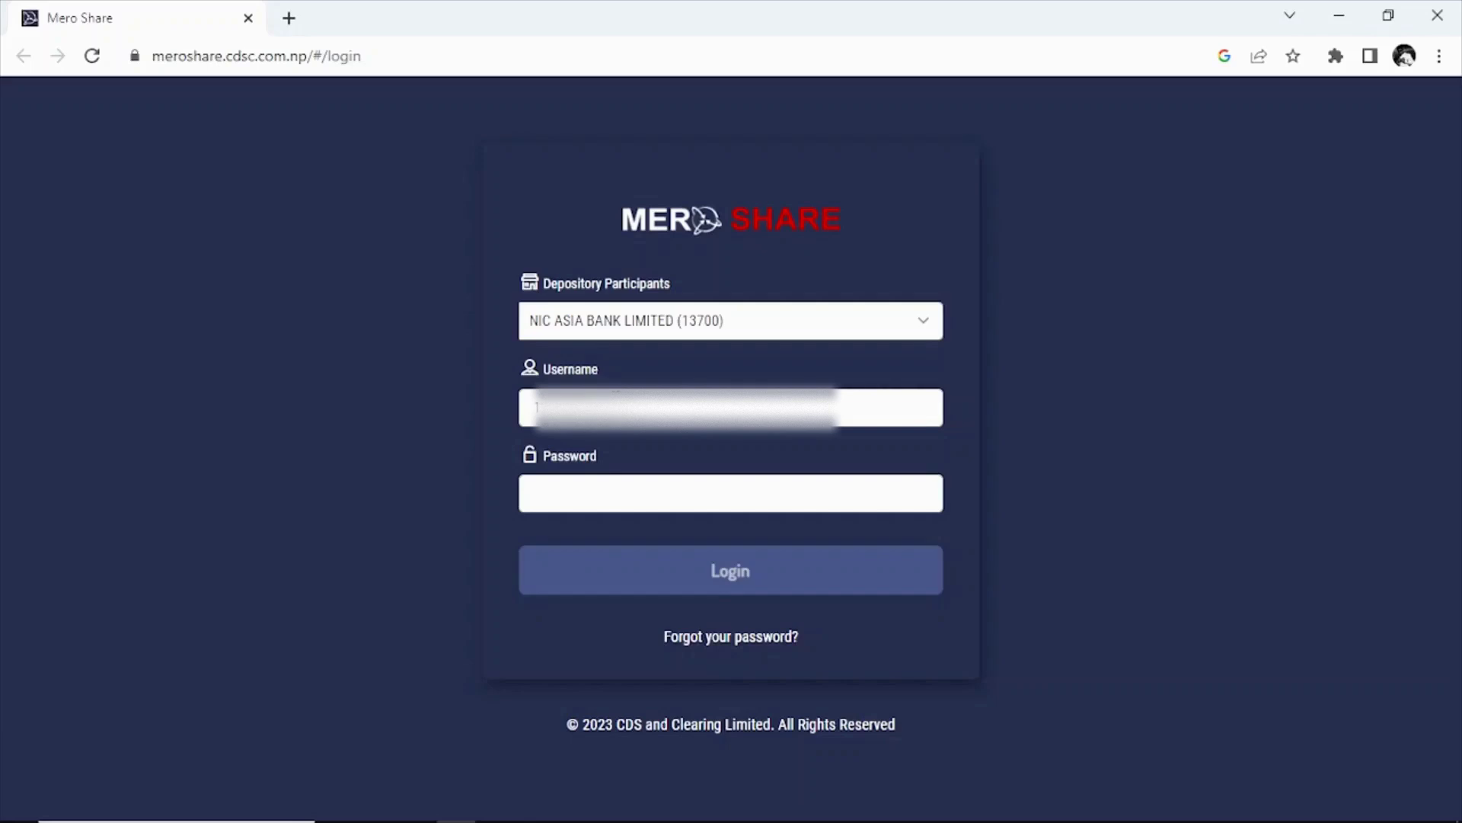
double_click(559, 457)
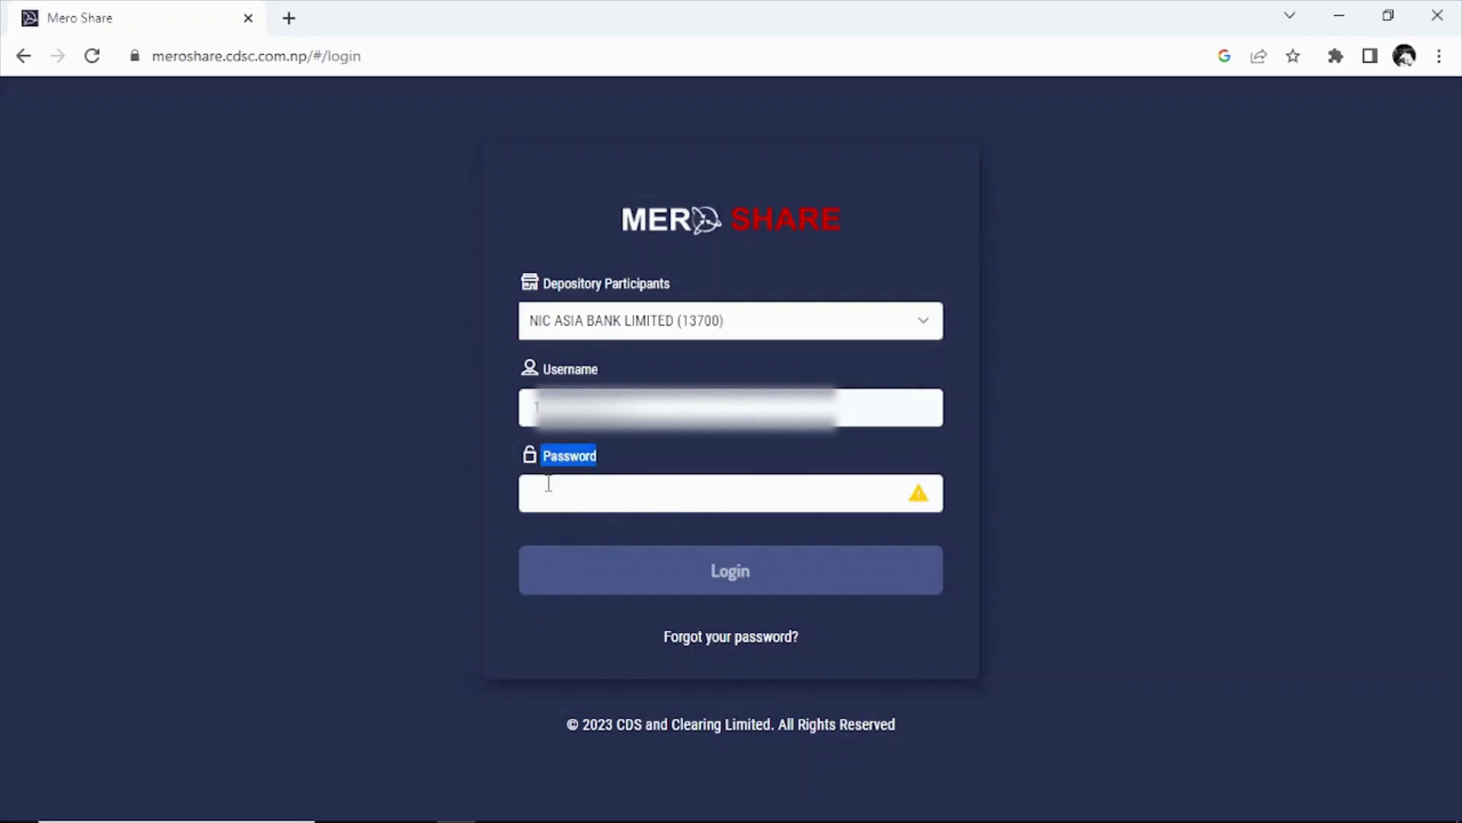
click(549, 483)
text(••••••••)
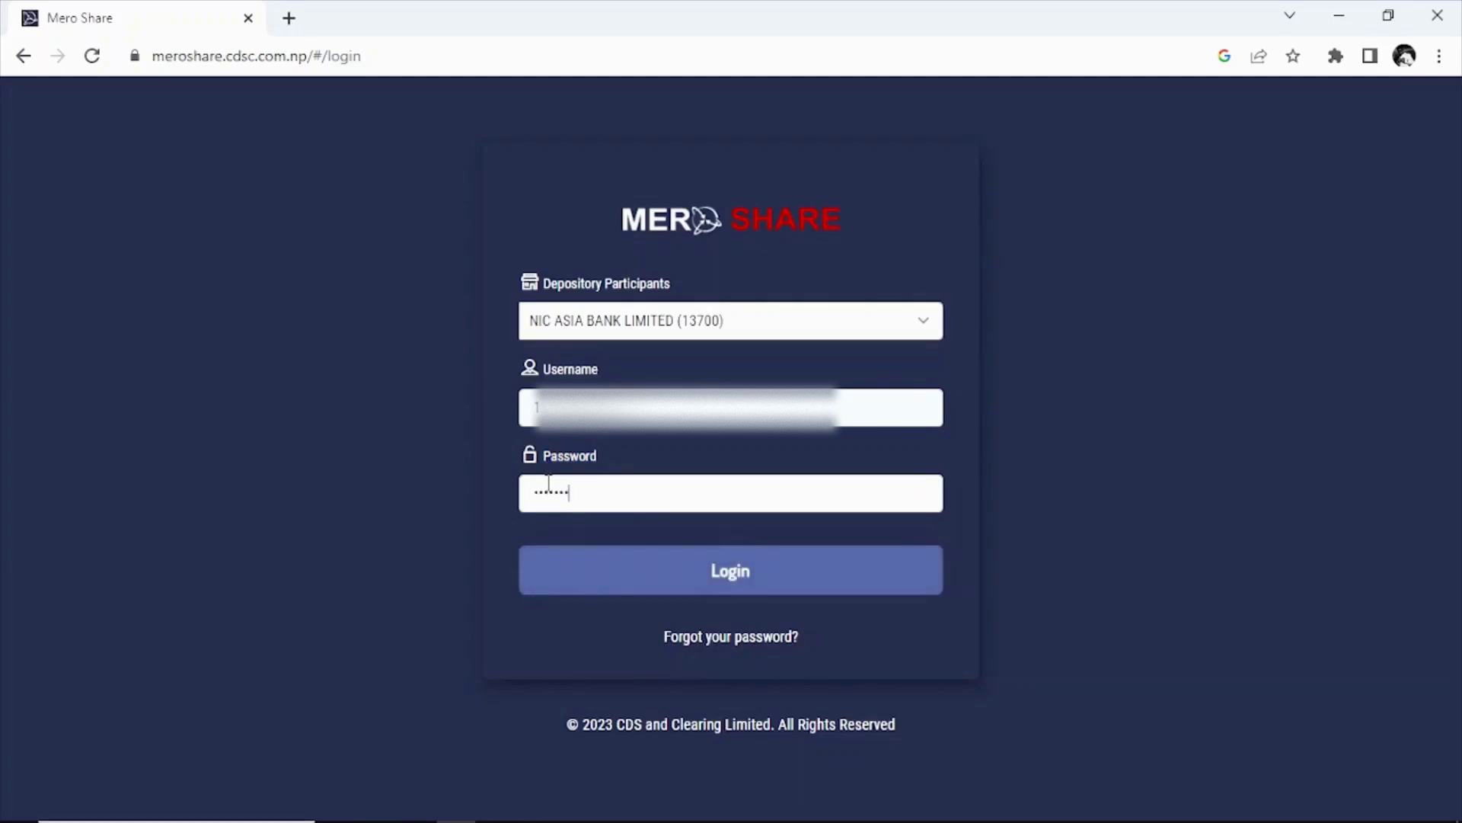
text(•••••)
click(712, 577)
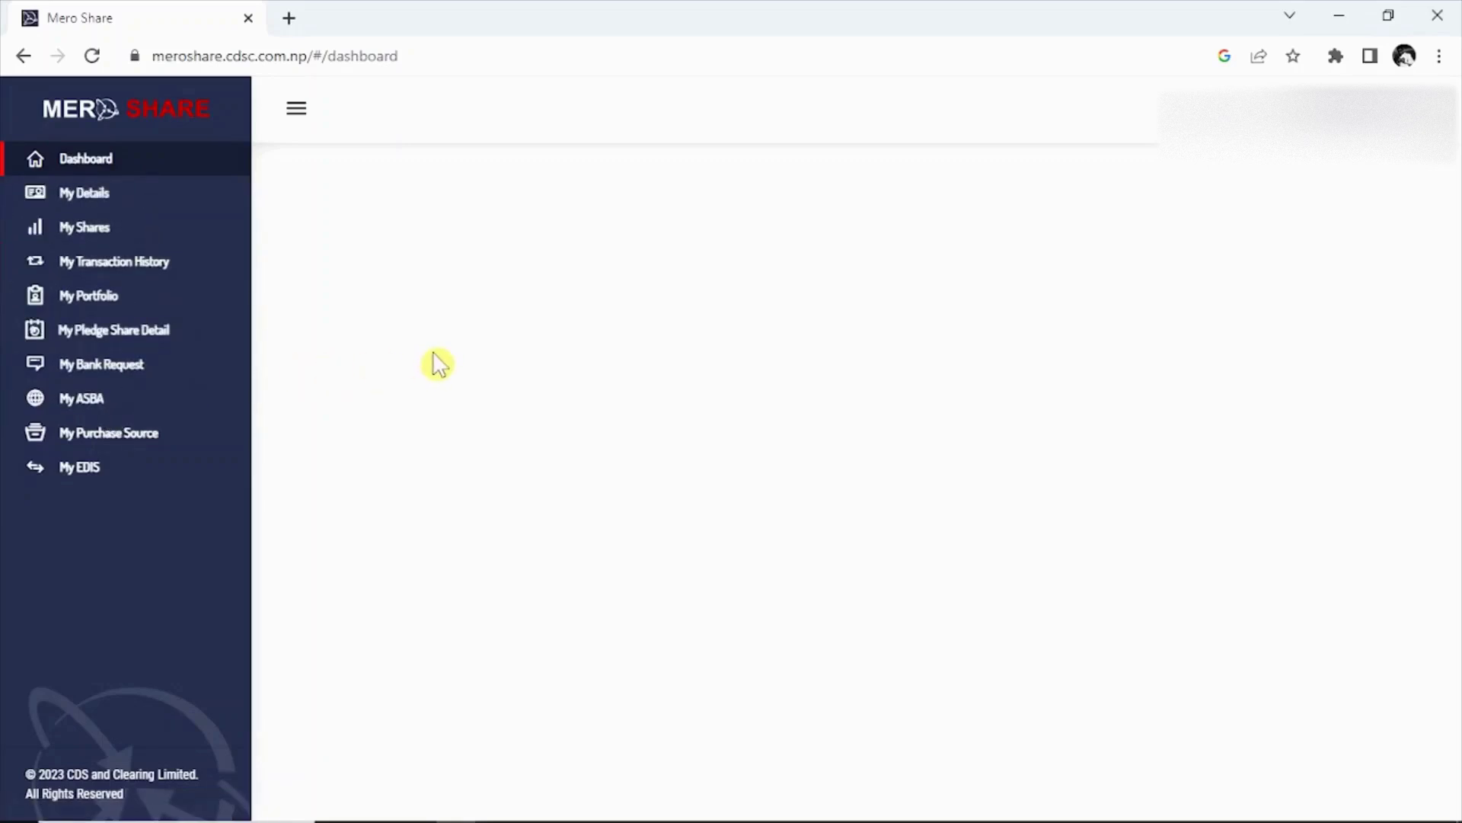
Open My ASBA to list the open issues, including Kalinchowk Darshan Limited.
click(95, 408)
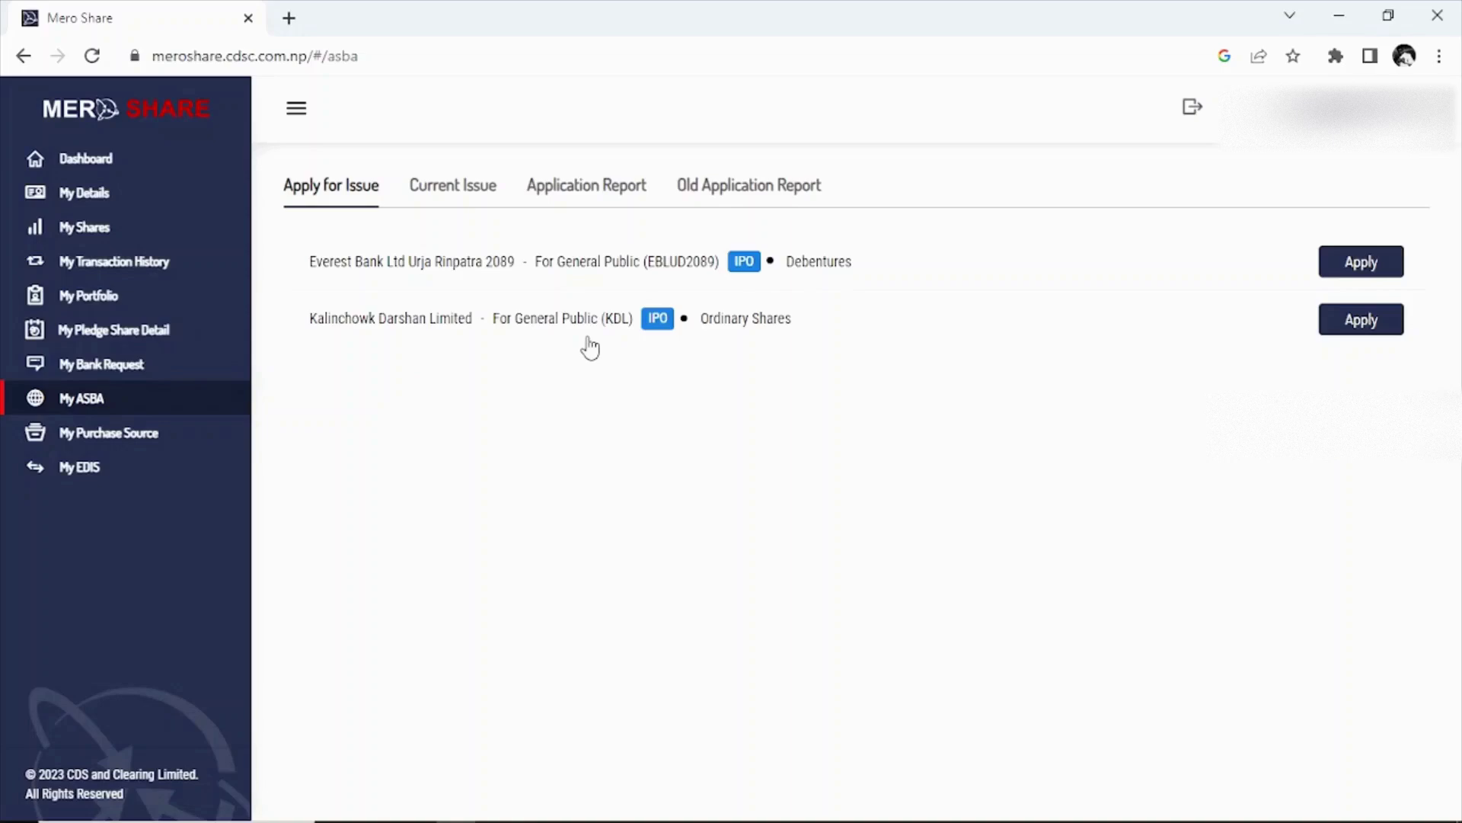
Start an application for the Kalinchowk Darshan Limited IPO.
click(1374, 328)
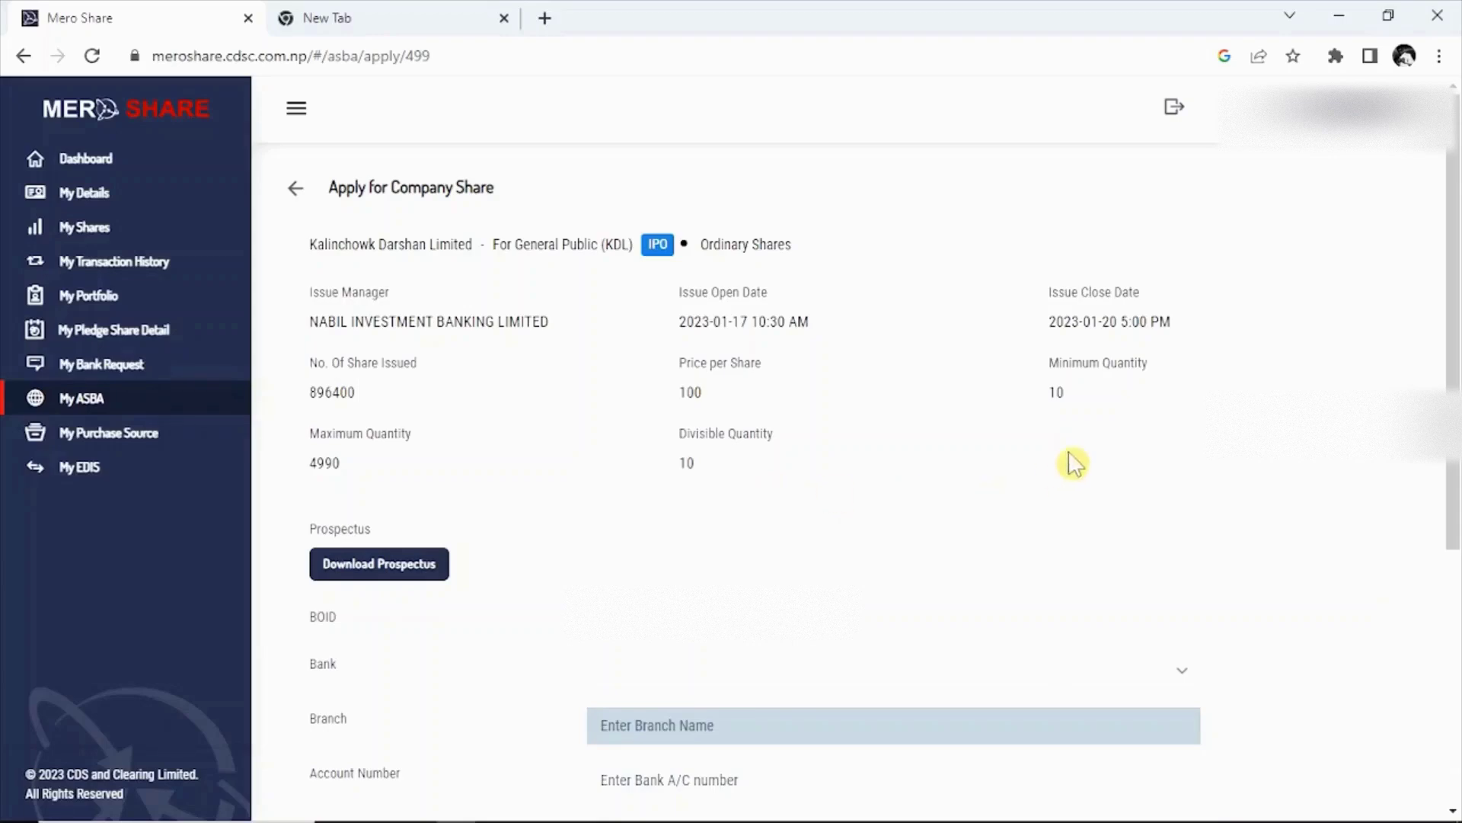
Select NIC ASIA BANK LTD. as the bank so the Kamaladi branch fills in.
drag(1452, 313, 1455, 354)
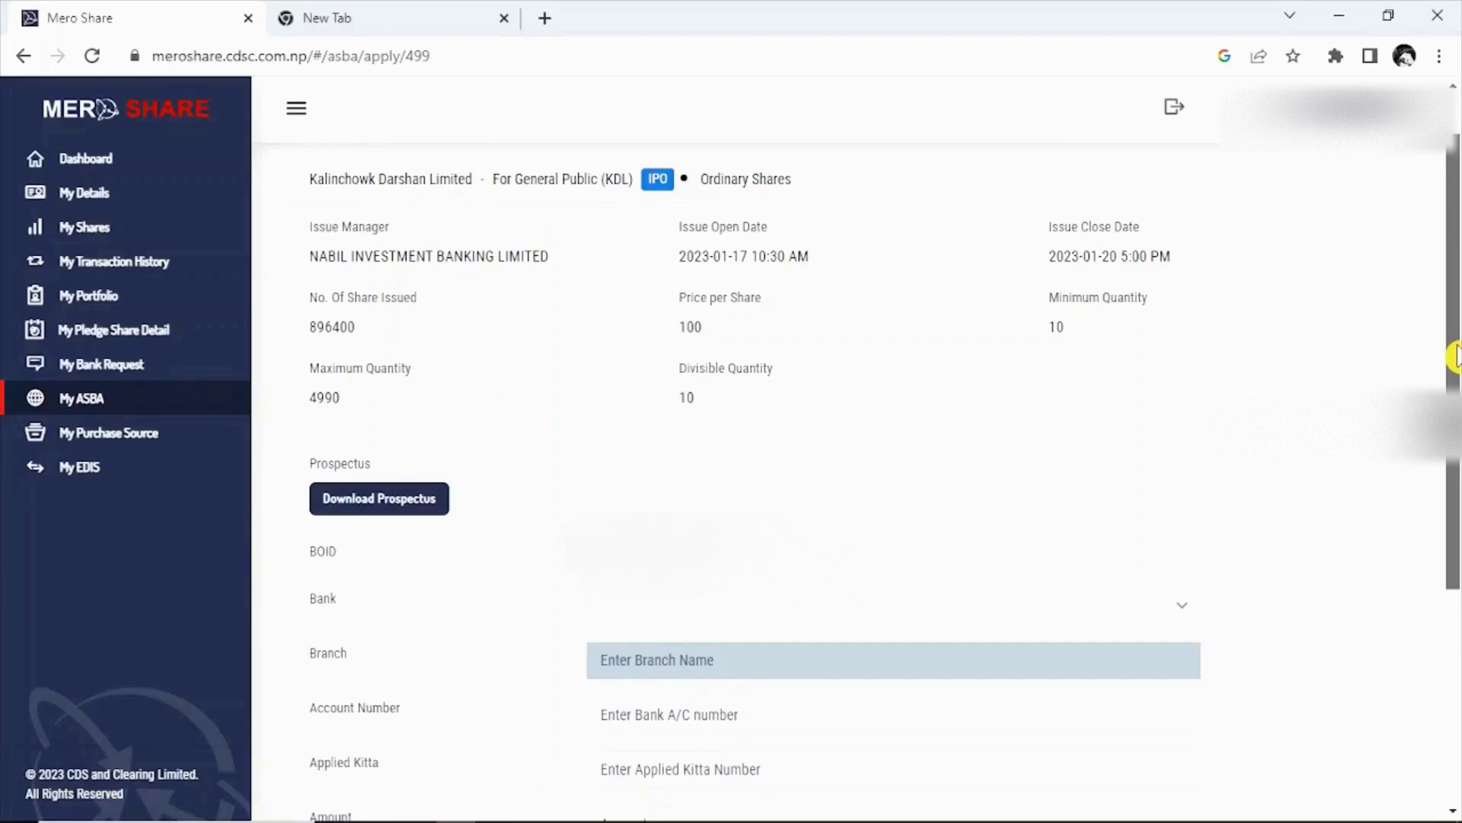
drag(1455, 354, 1452, 401)
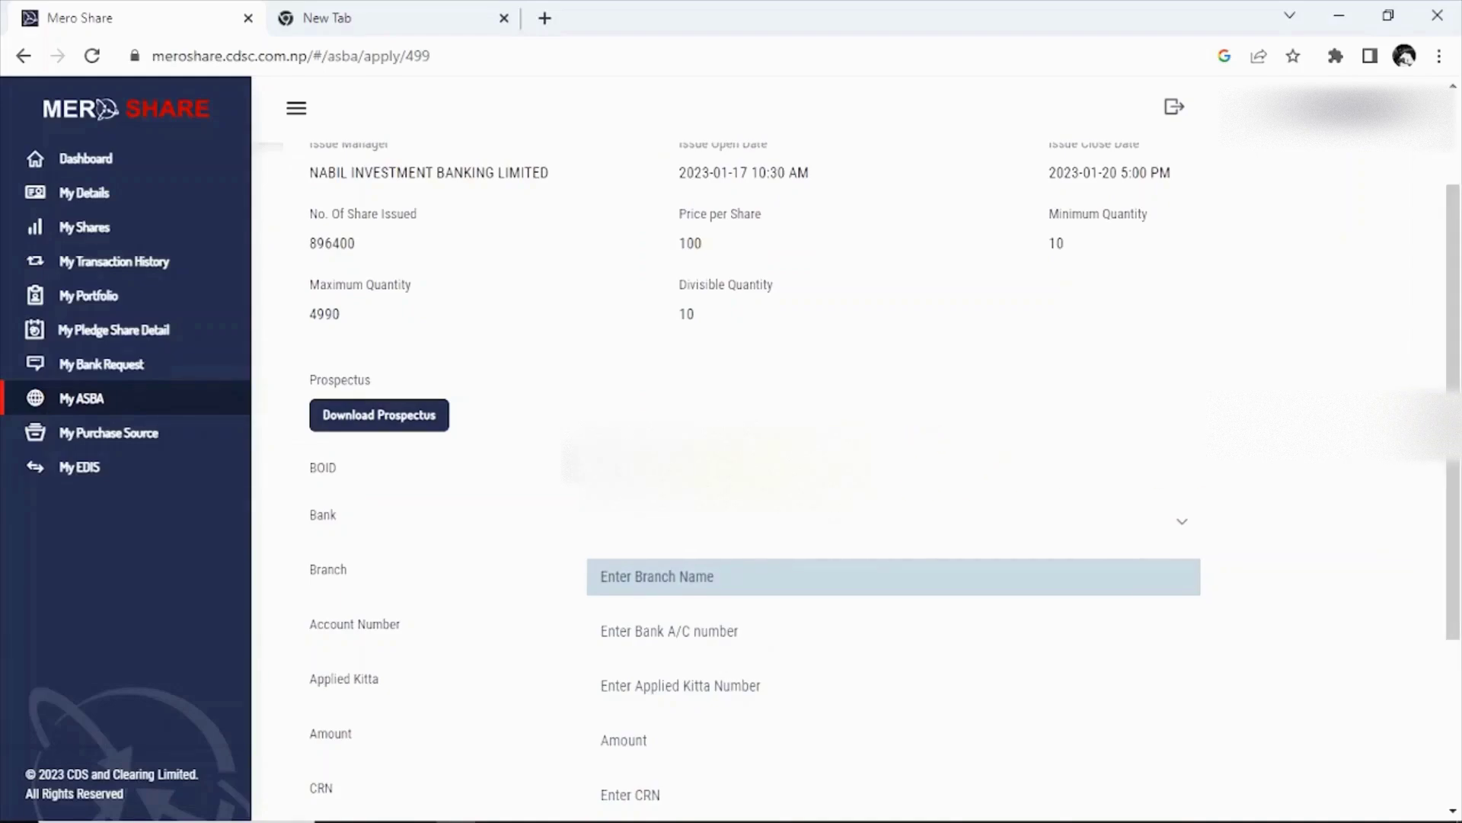
double_click(323, 514)
click(630, 537)
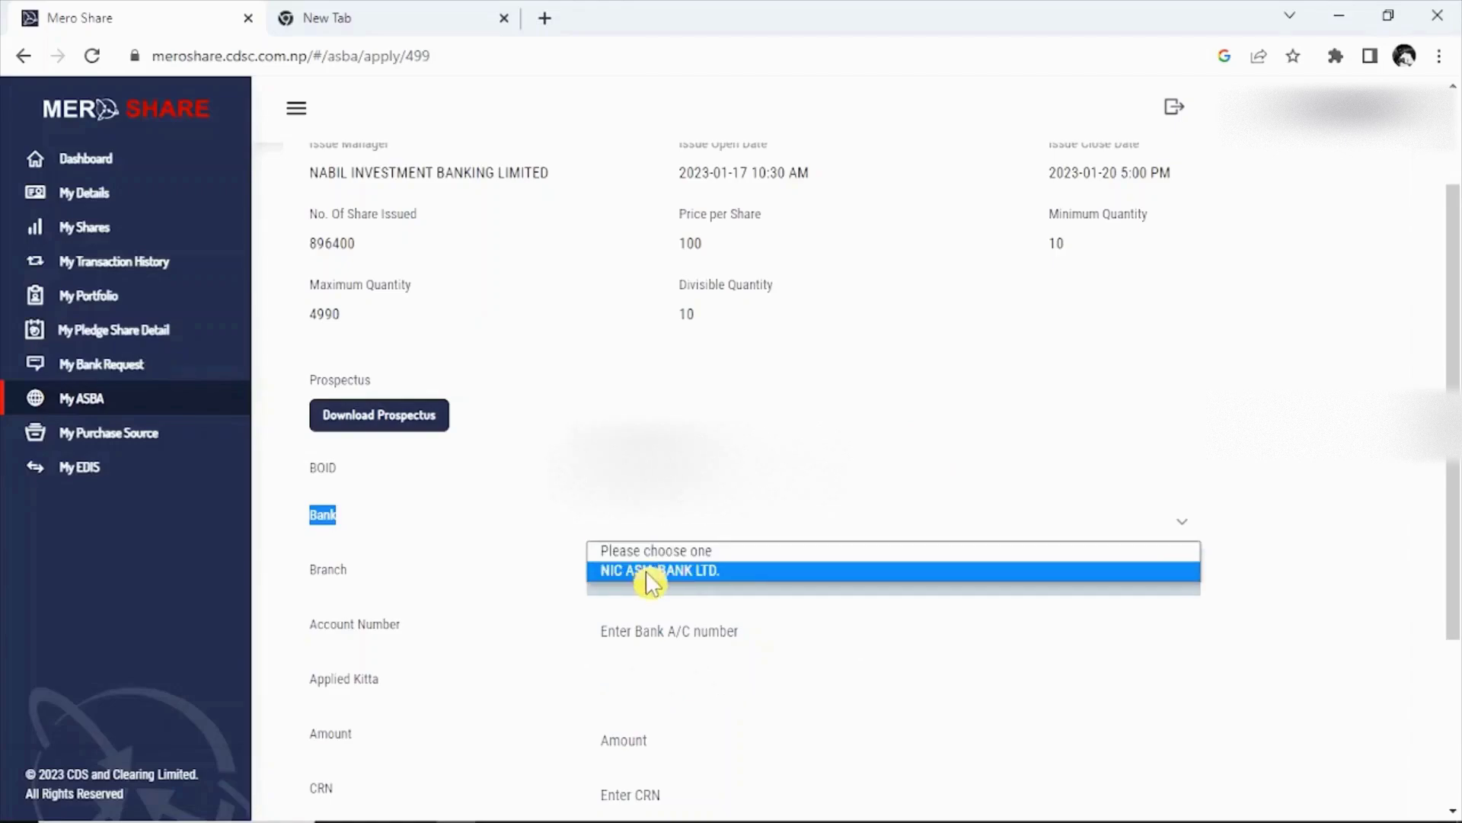
click(647, 573)
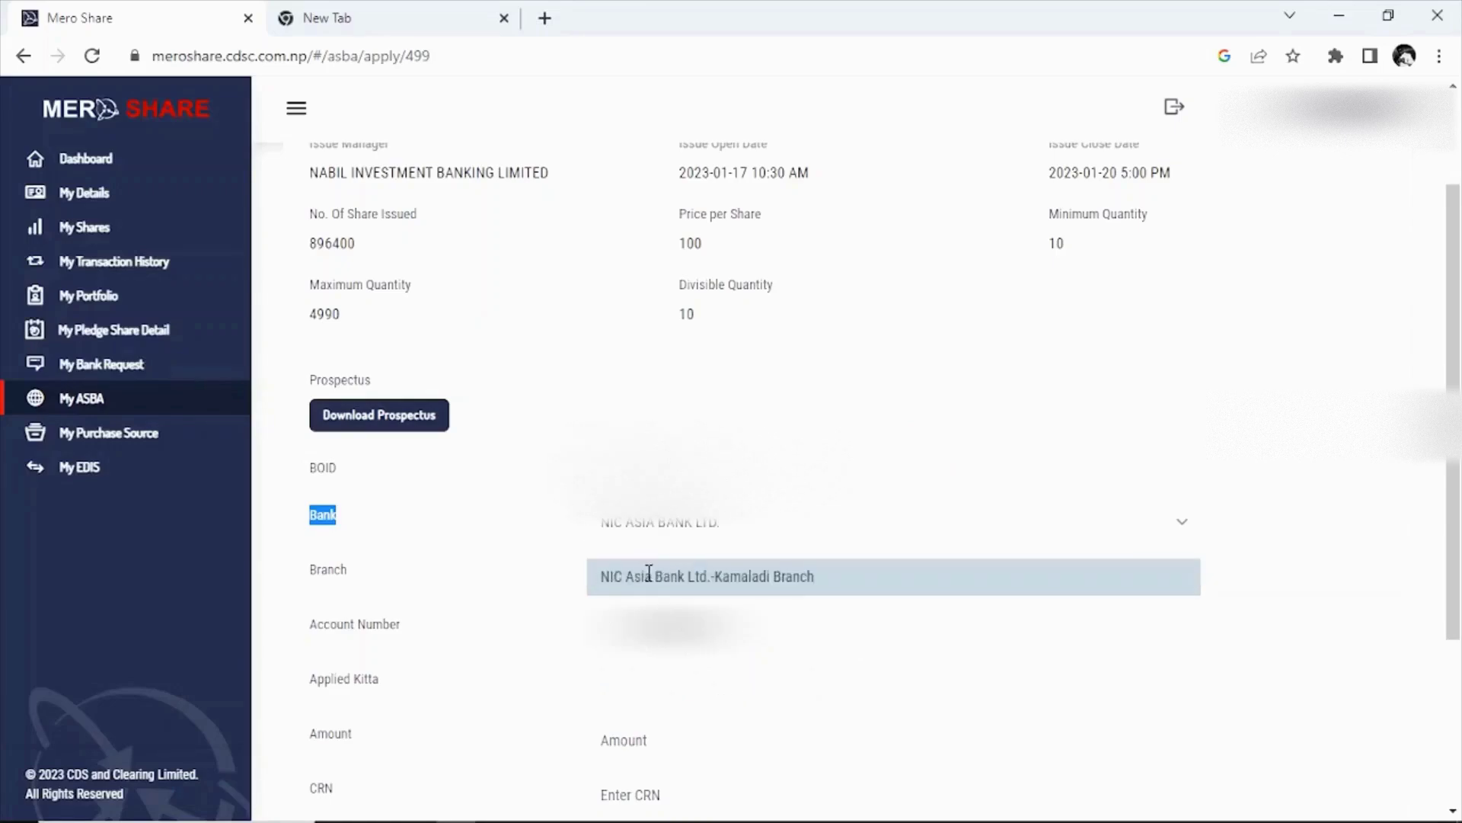
drag(1455, 381, 1455, 461)
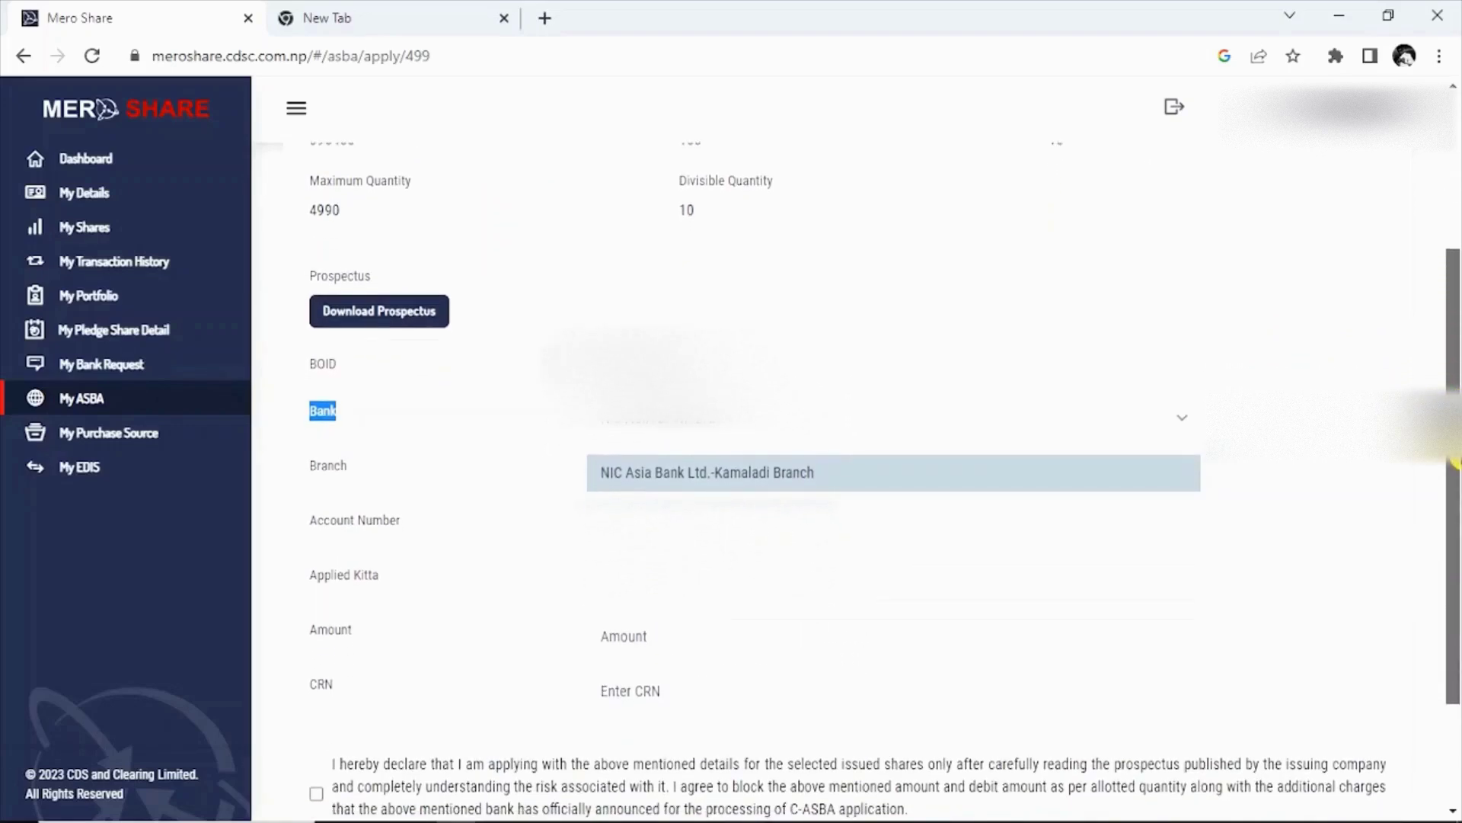
drag(364, 468, 329, 465)
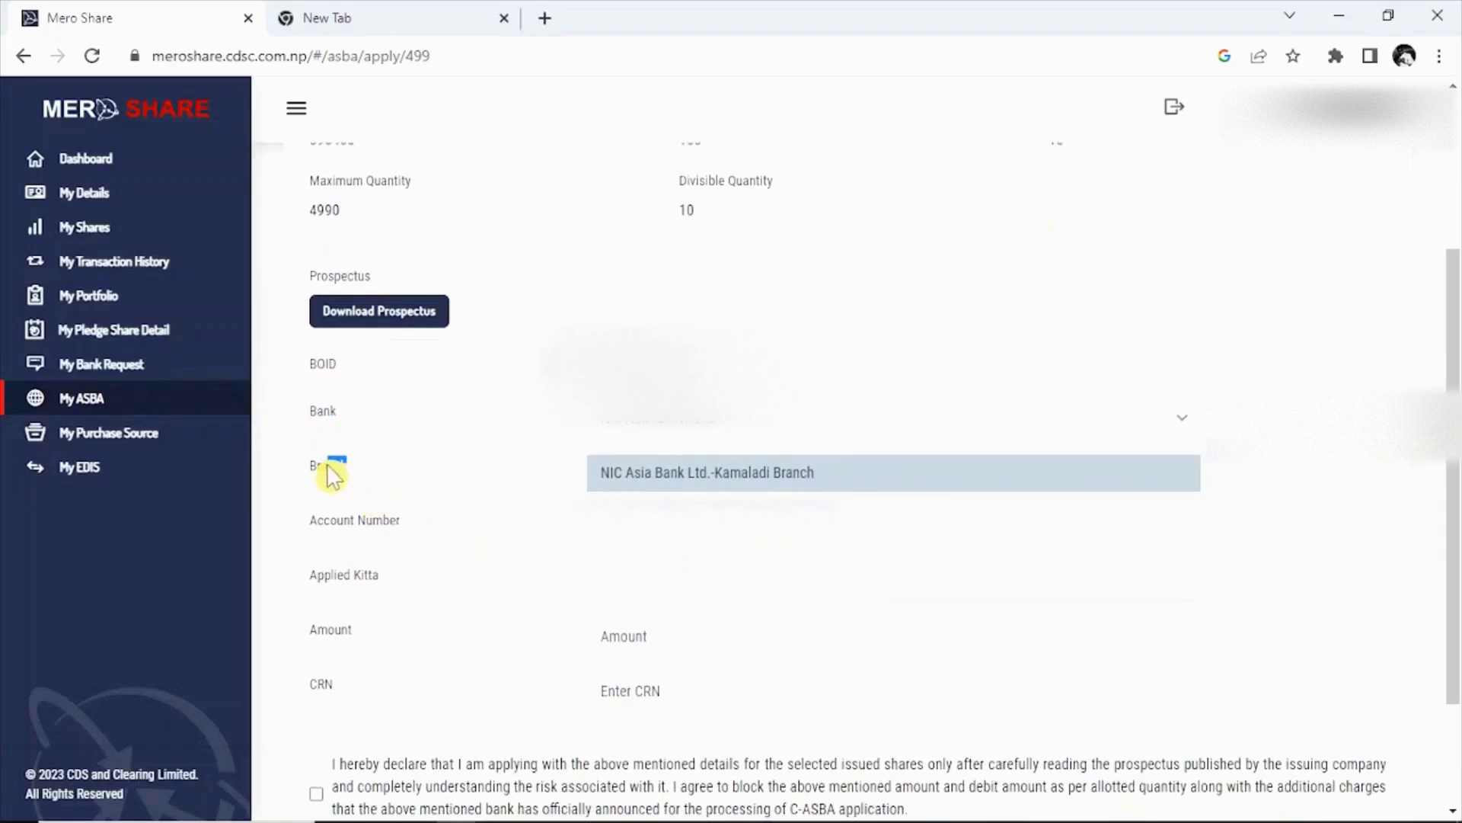
double_click(333, 469)
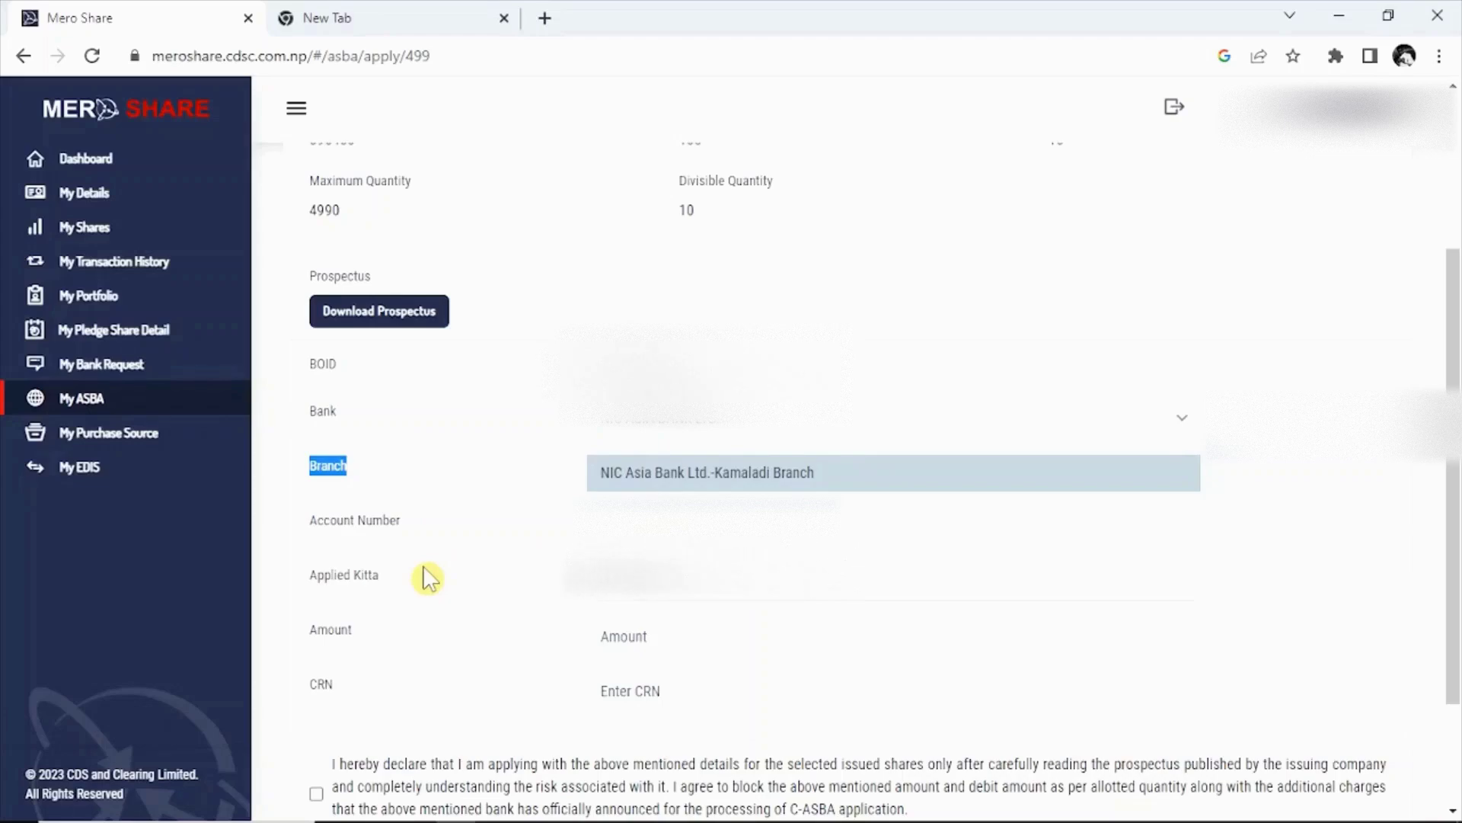
click(544, 594)
Enter 100 as the applied kitta, making the amount 10000.
text(10)
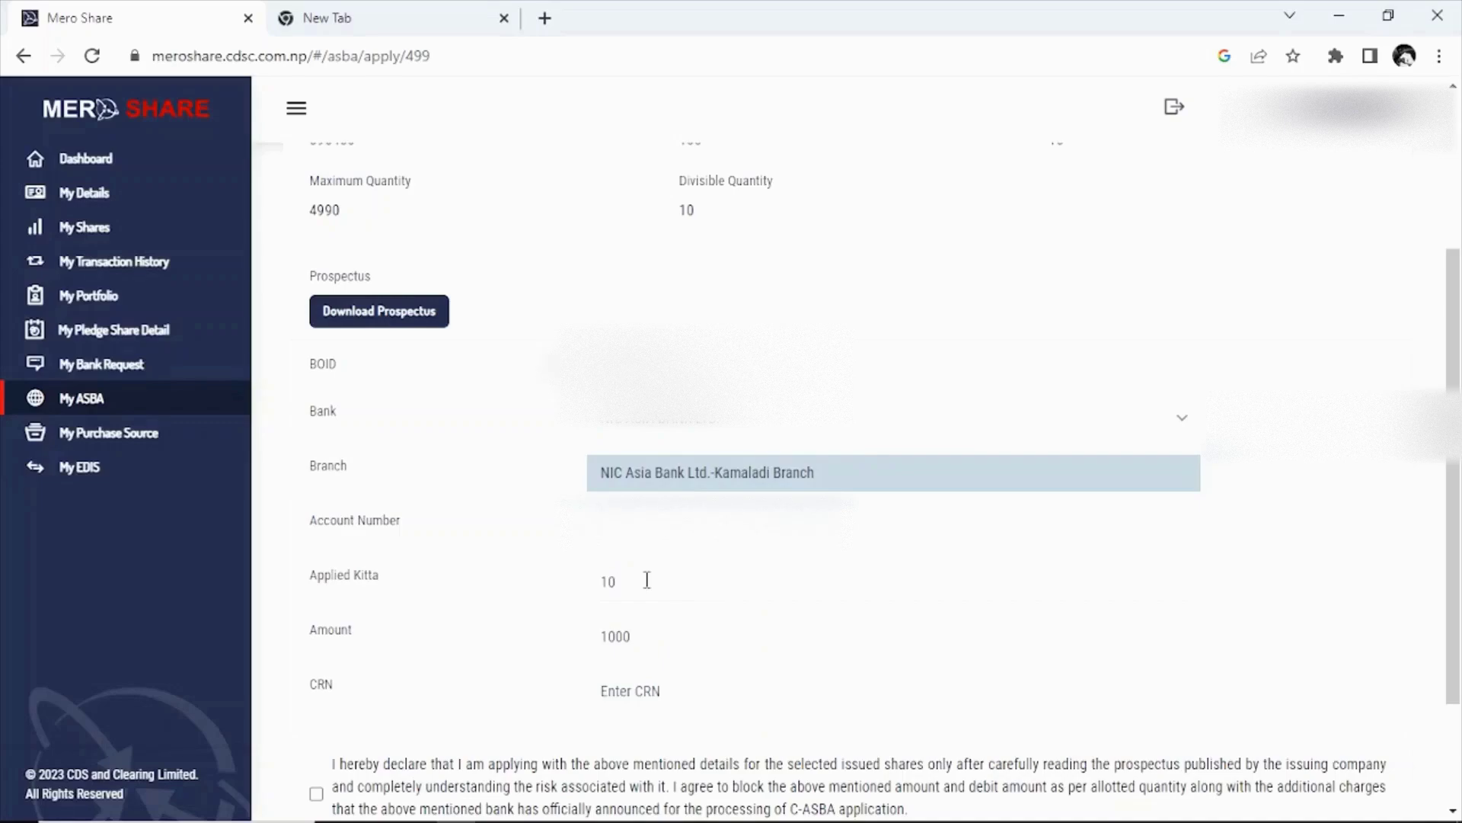
text(0)
Paste the CRN into its field and tick the application declaration.
scroll(1455, 512, down, 2)
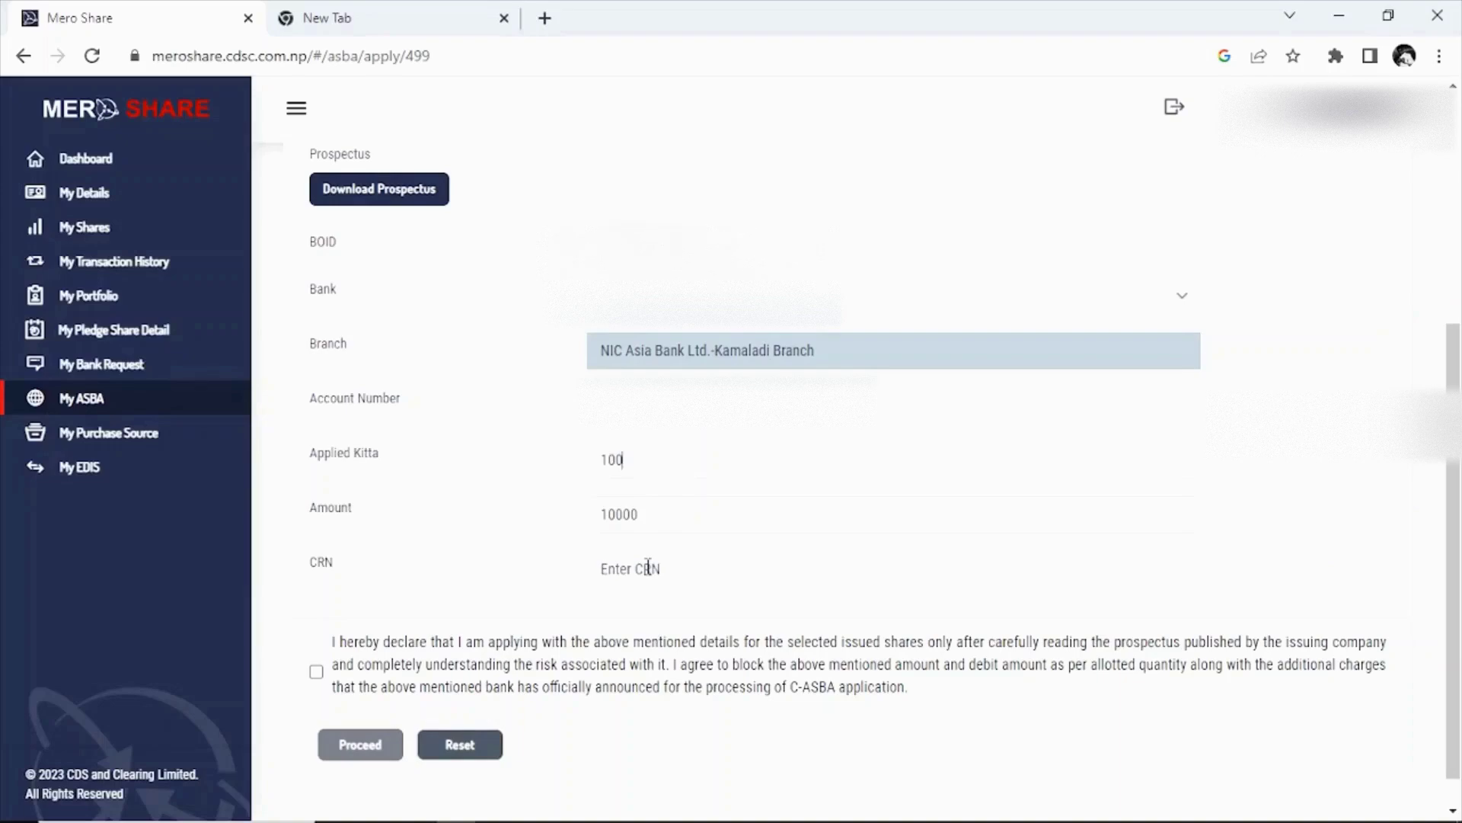
click(648, 567)
key(ctrl+v)
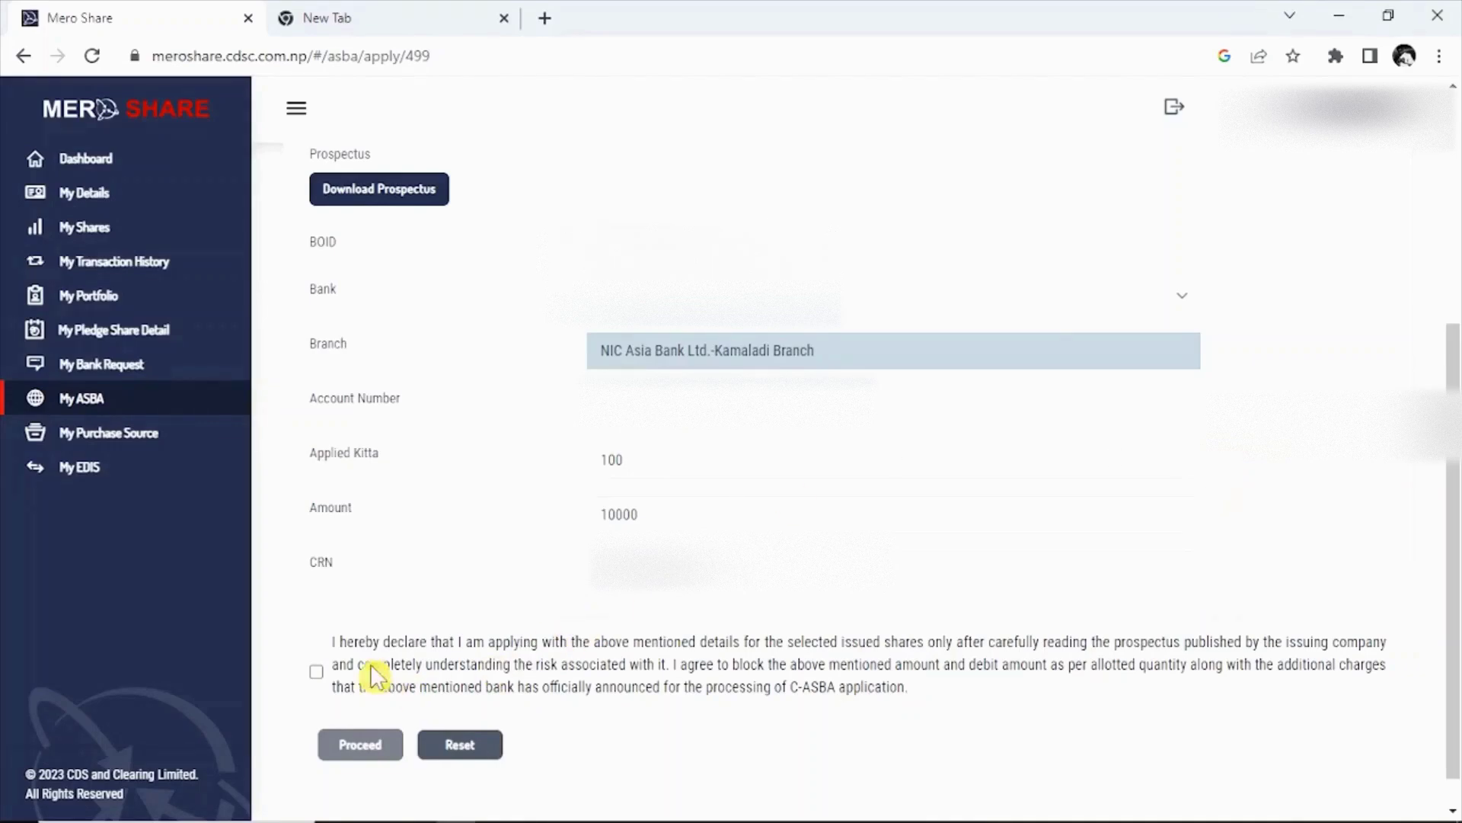
click(317, 673)
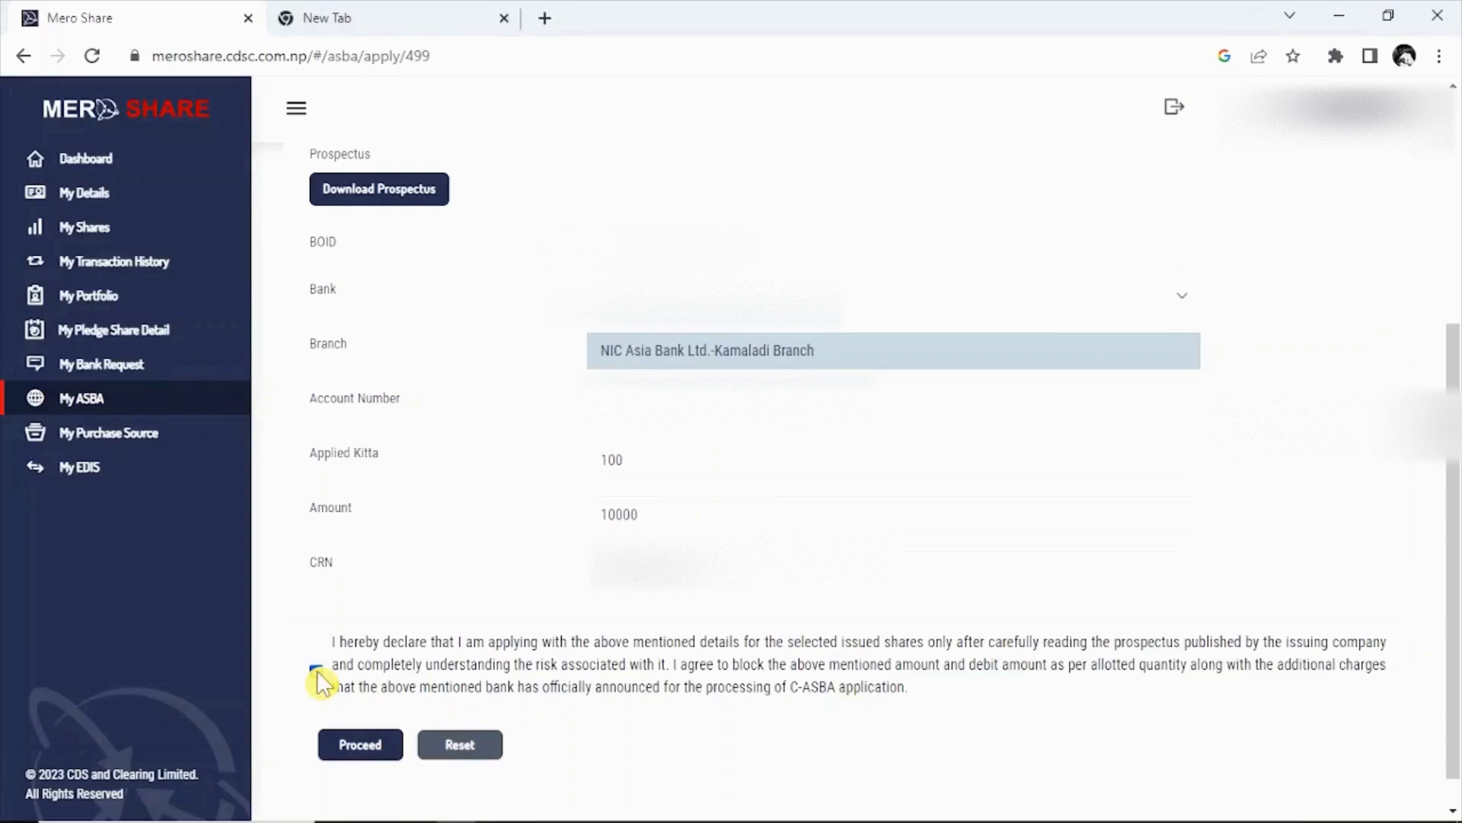
Proceed, enter the transaction PIN, and apply for 100 kitta of Kalinchowk Darshan.
click(360, 746)
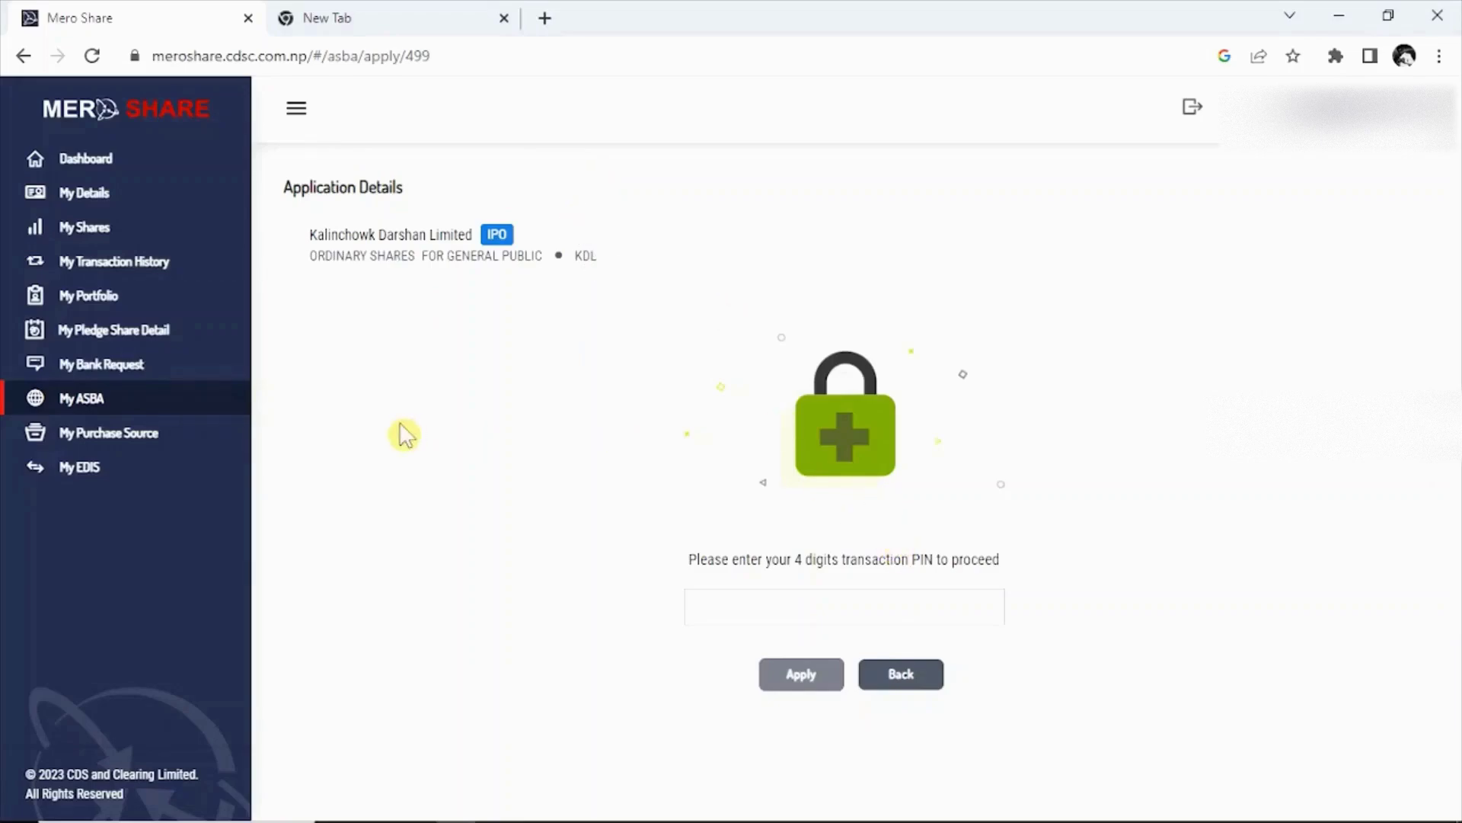
click(739, 612)
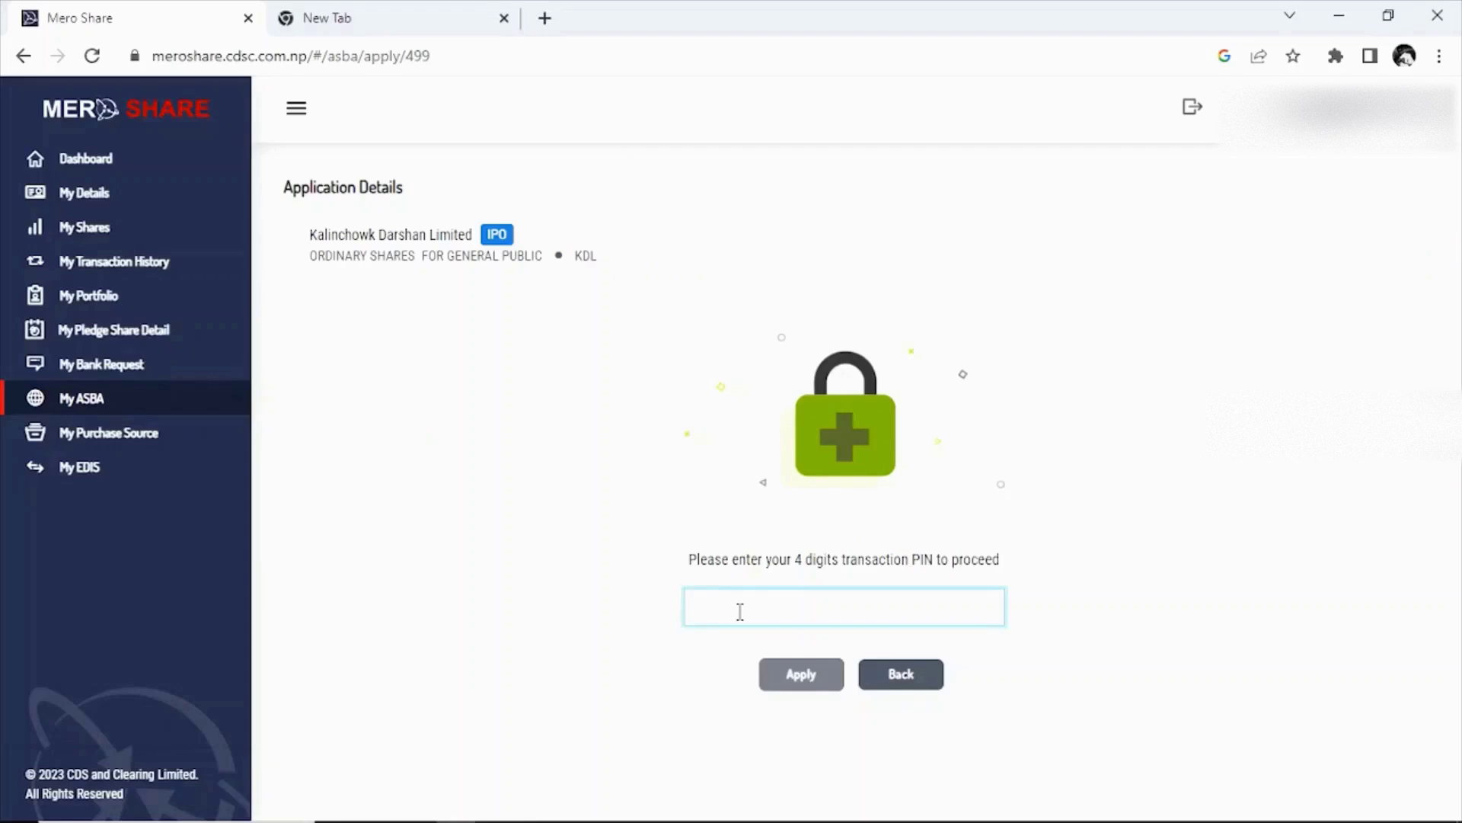
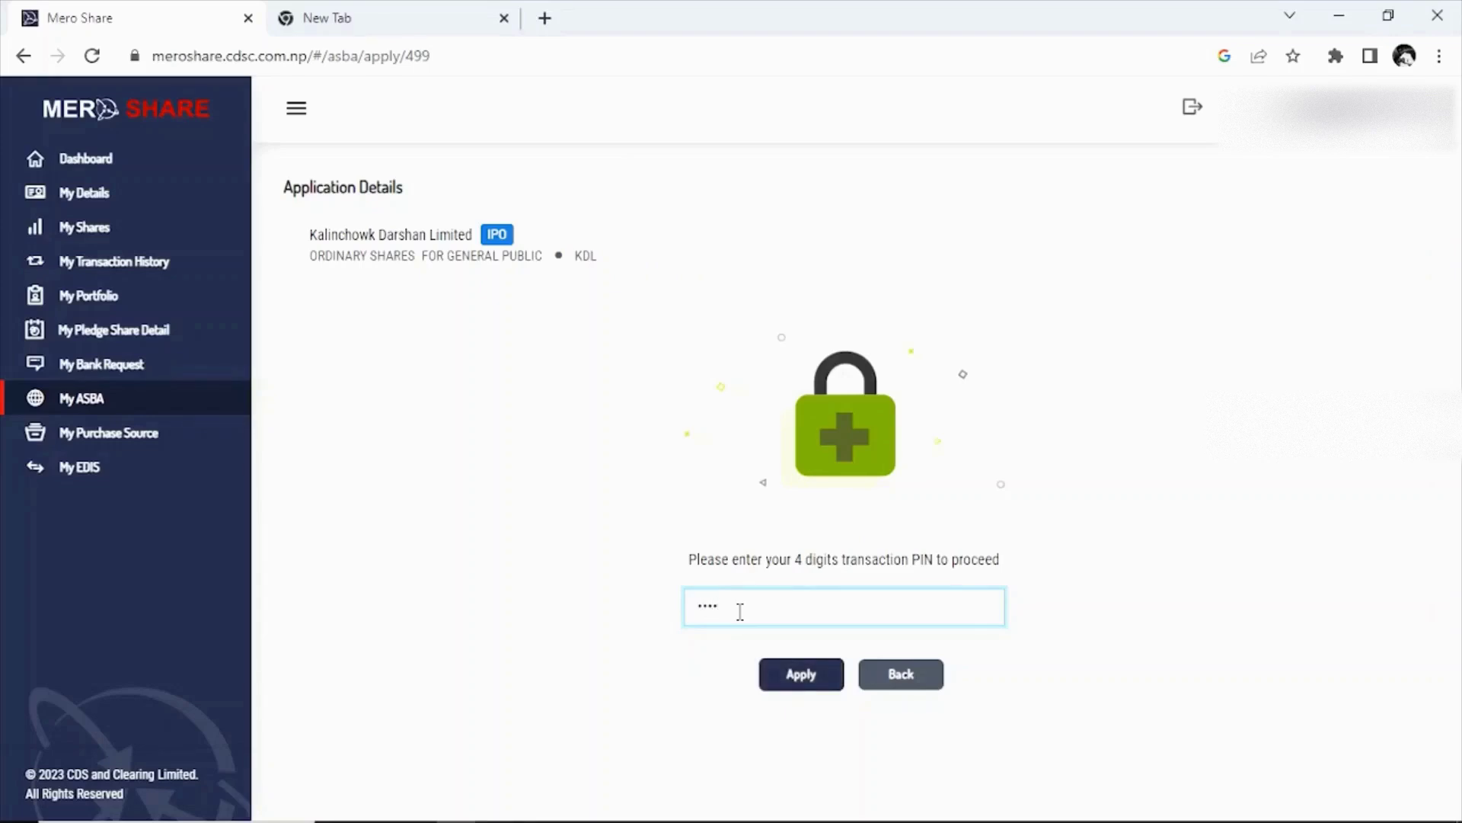
click(804, 685)
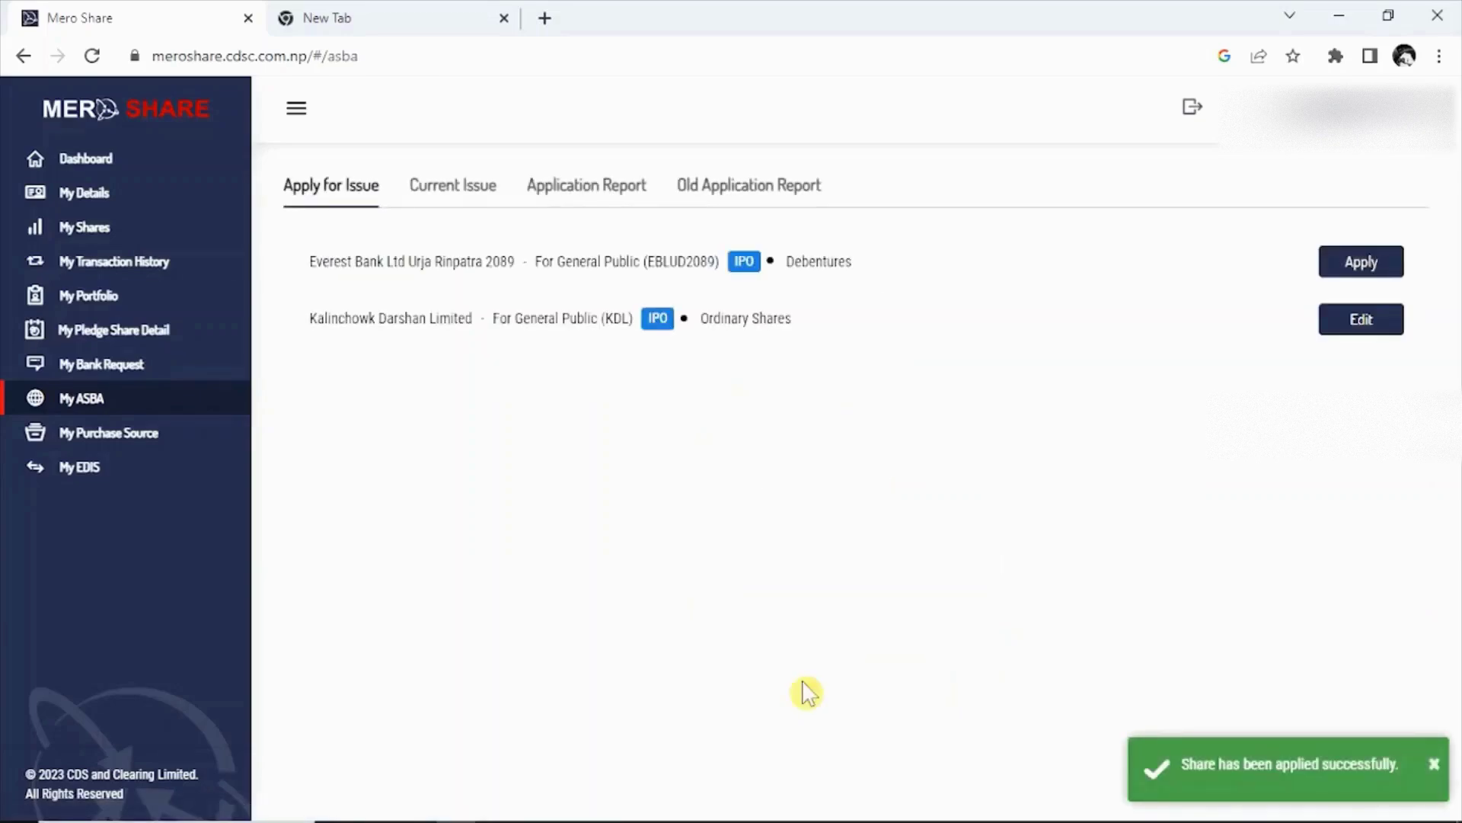
Open the Kalinchowk Darshan application report showing 100 kitta, amount 10000, Unverified.
click(589, 197)
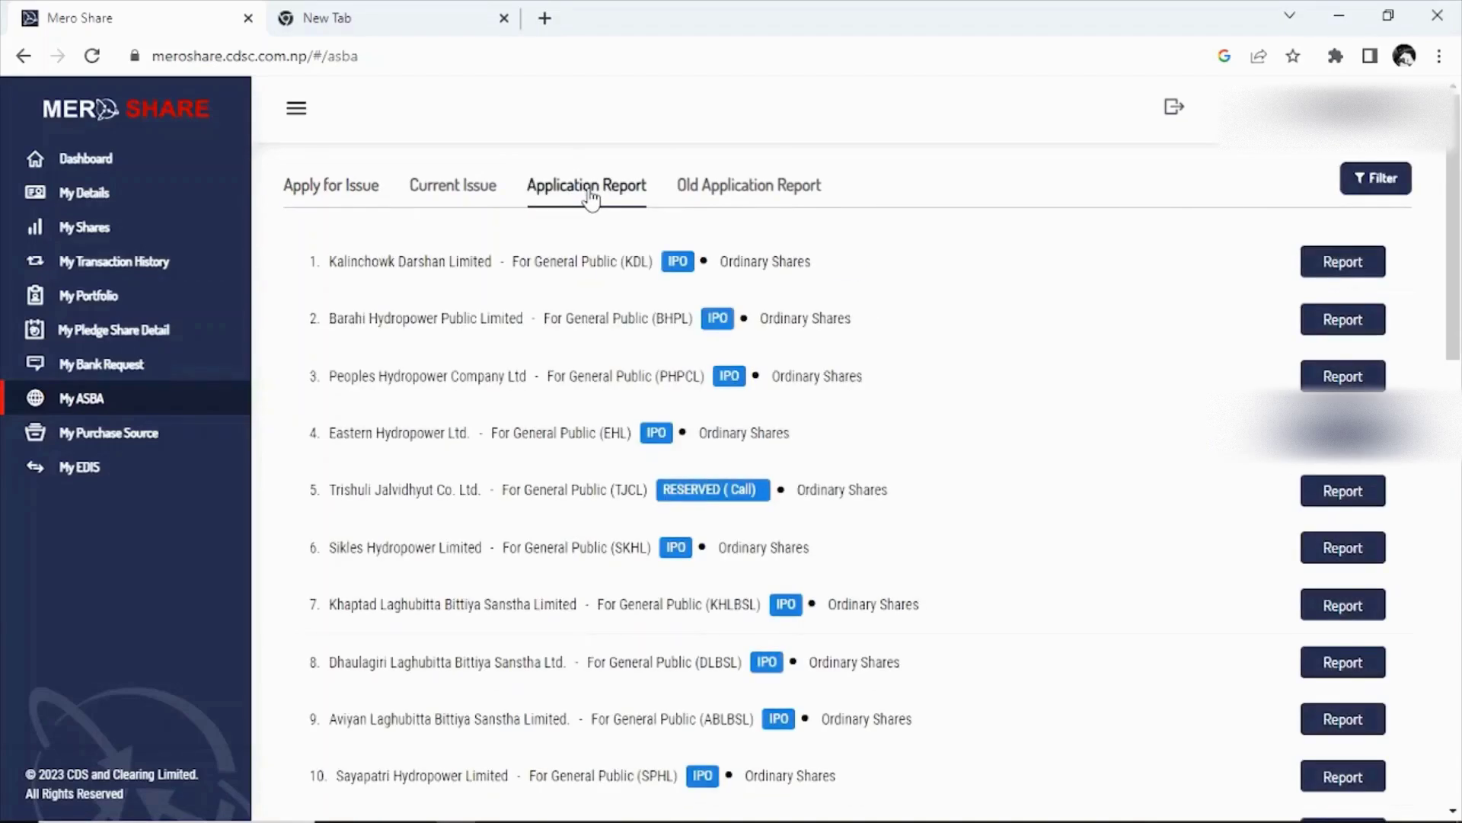
click(1343, 267)
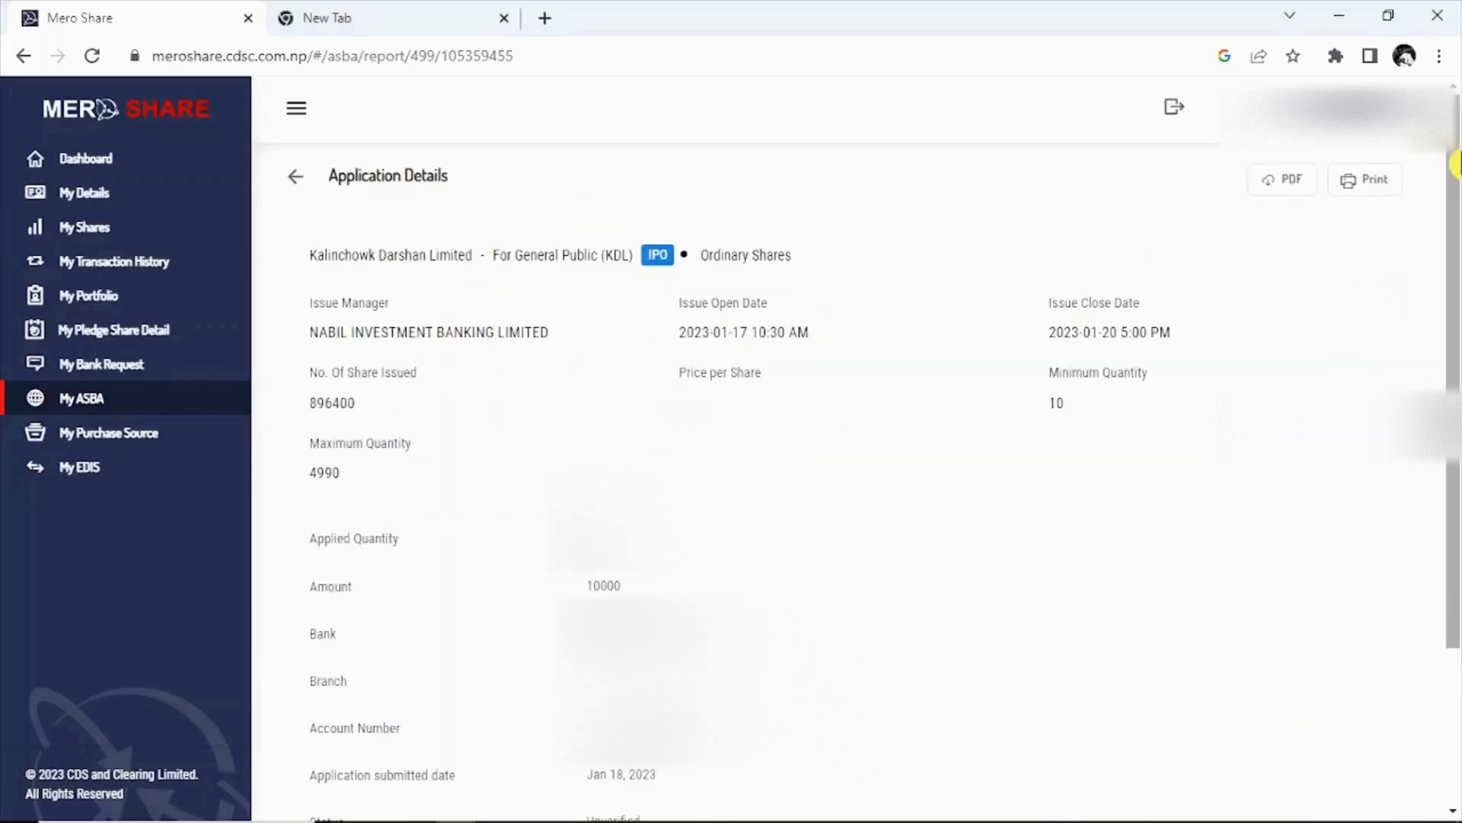
drag(1457, 163, 1456, 387)
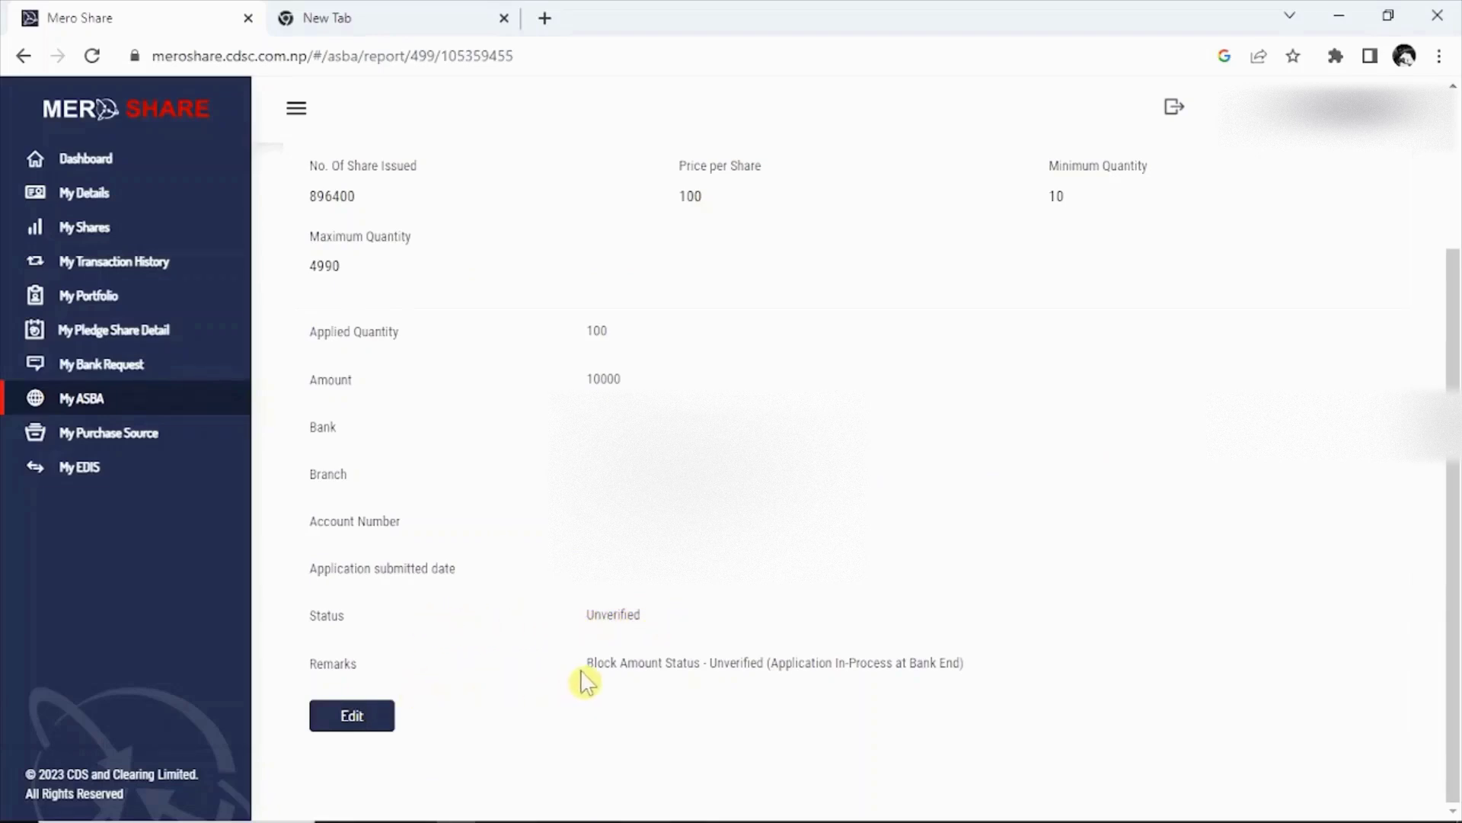
click(659, 682)
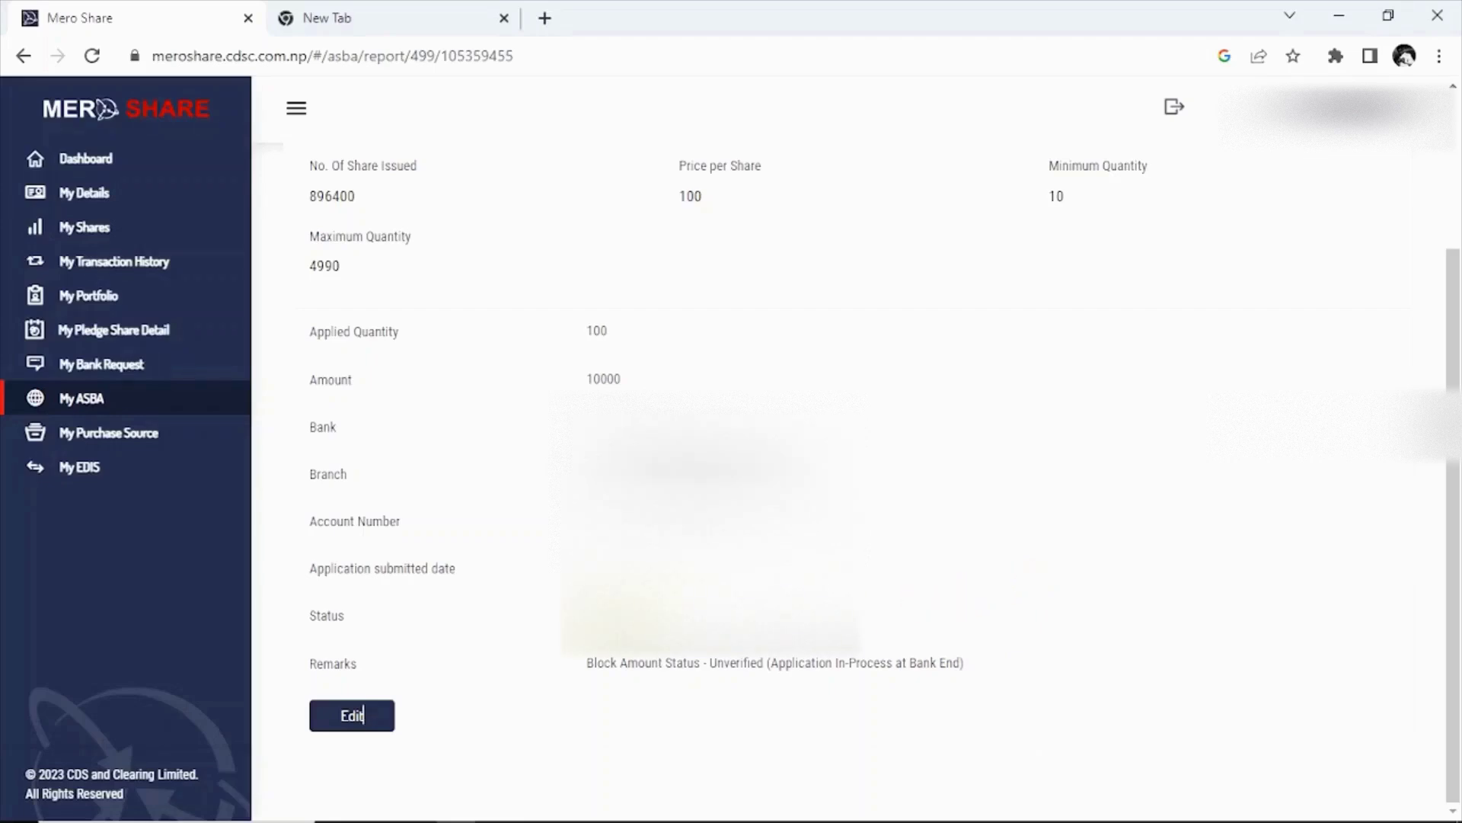
scroll(912, 642, up, 3)
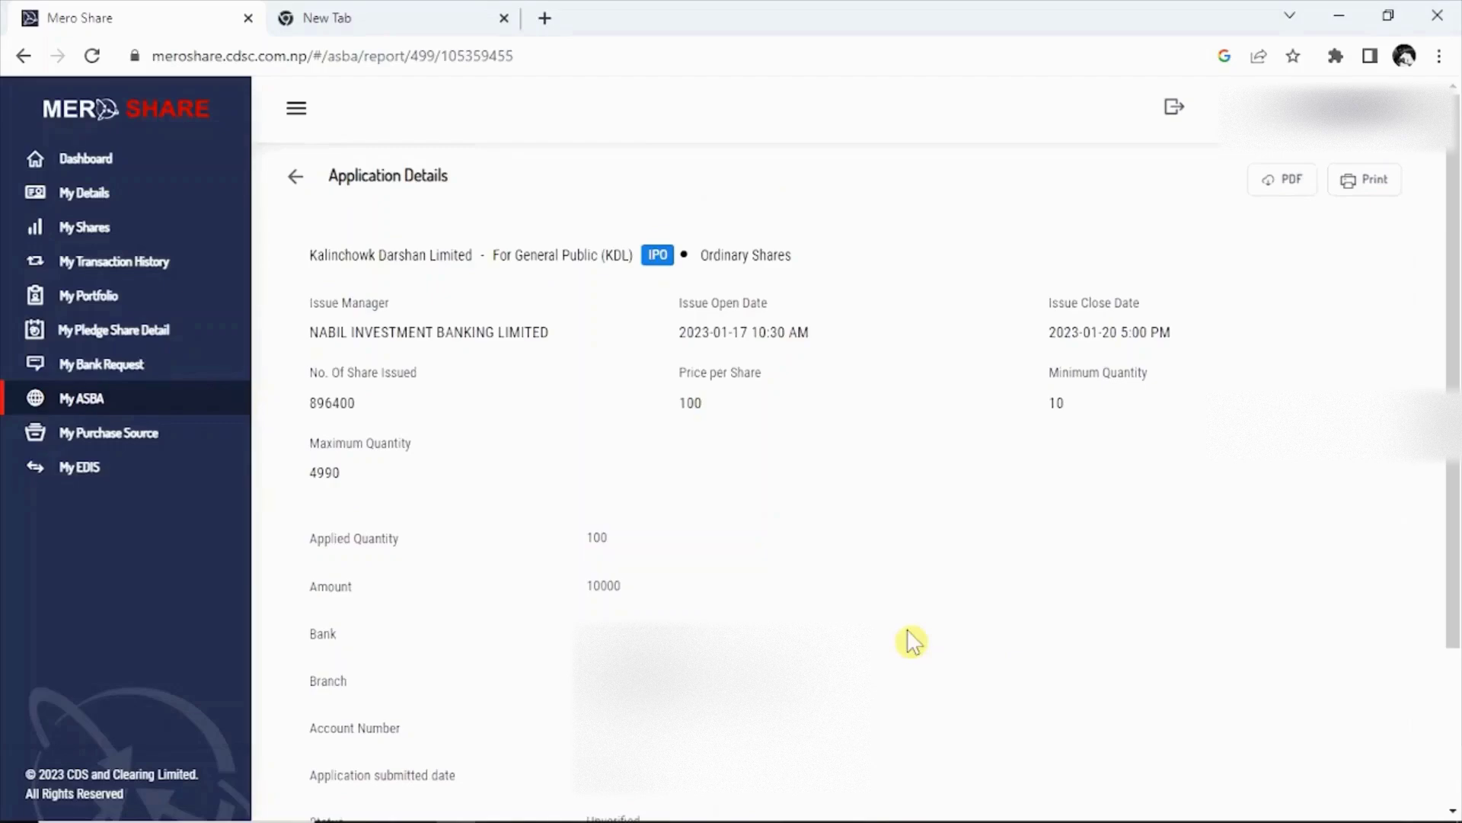
Return to Apply for Issue and open the Kalinchowk Darshan application for editing.
click(295, 176)
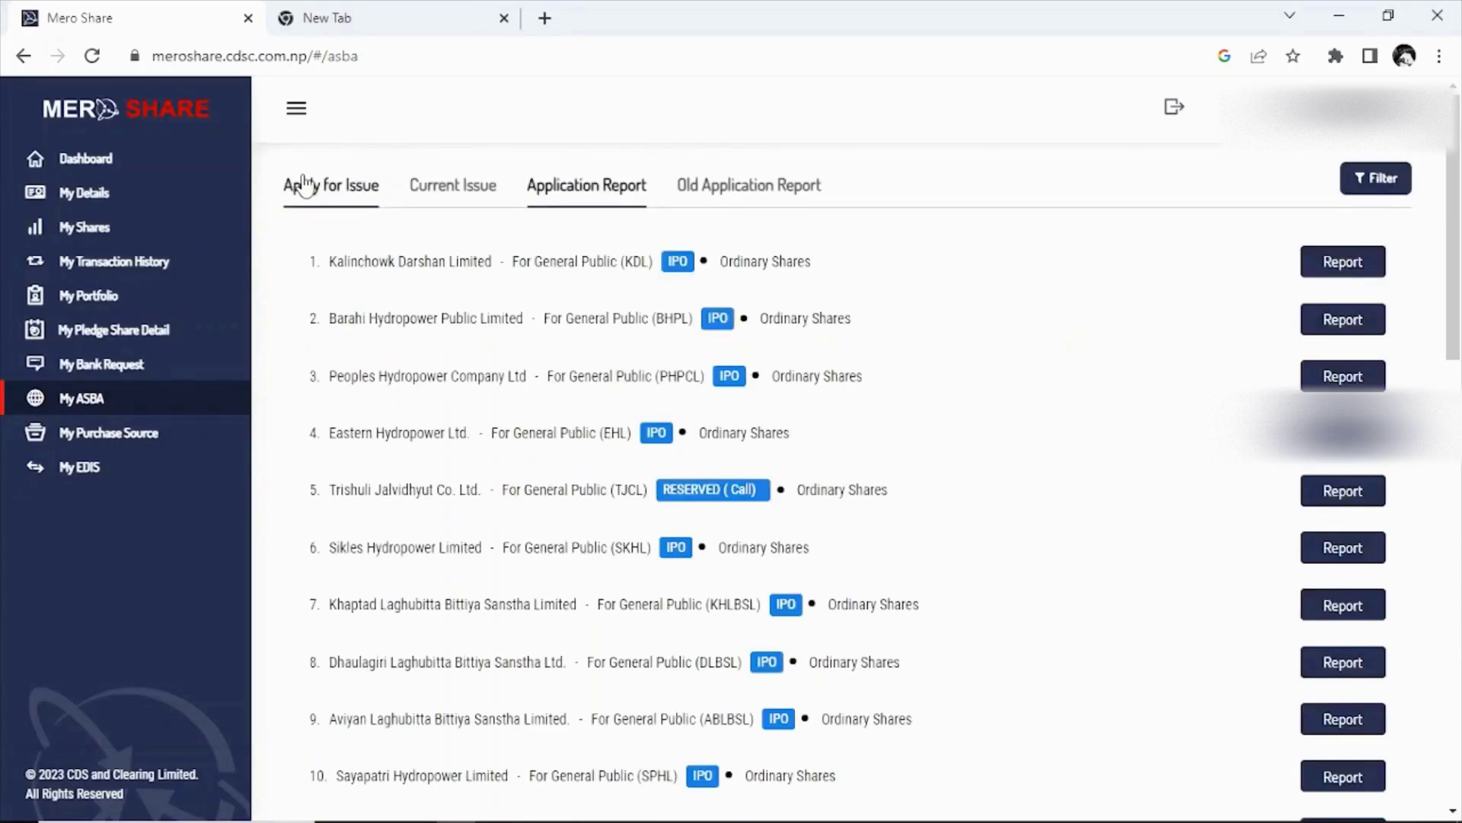
click(309, 185)
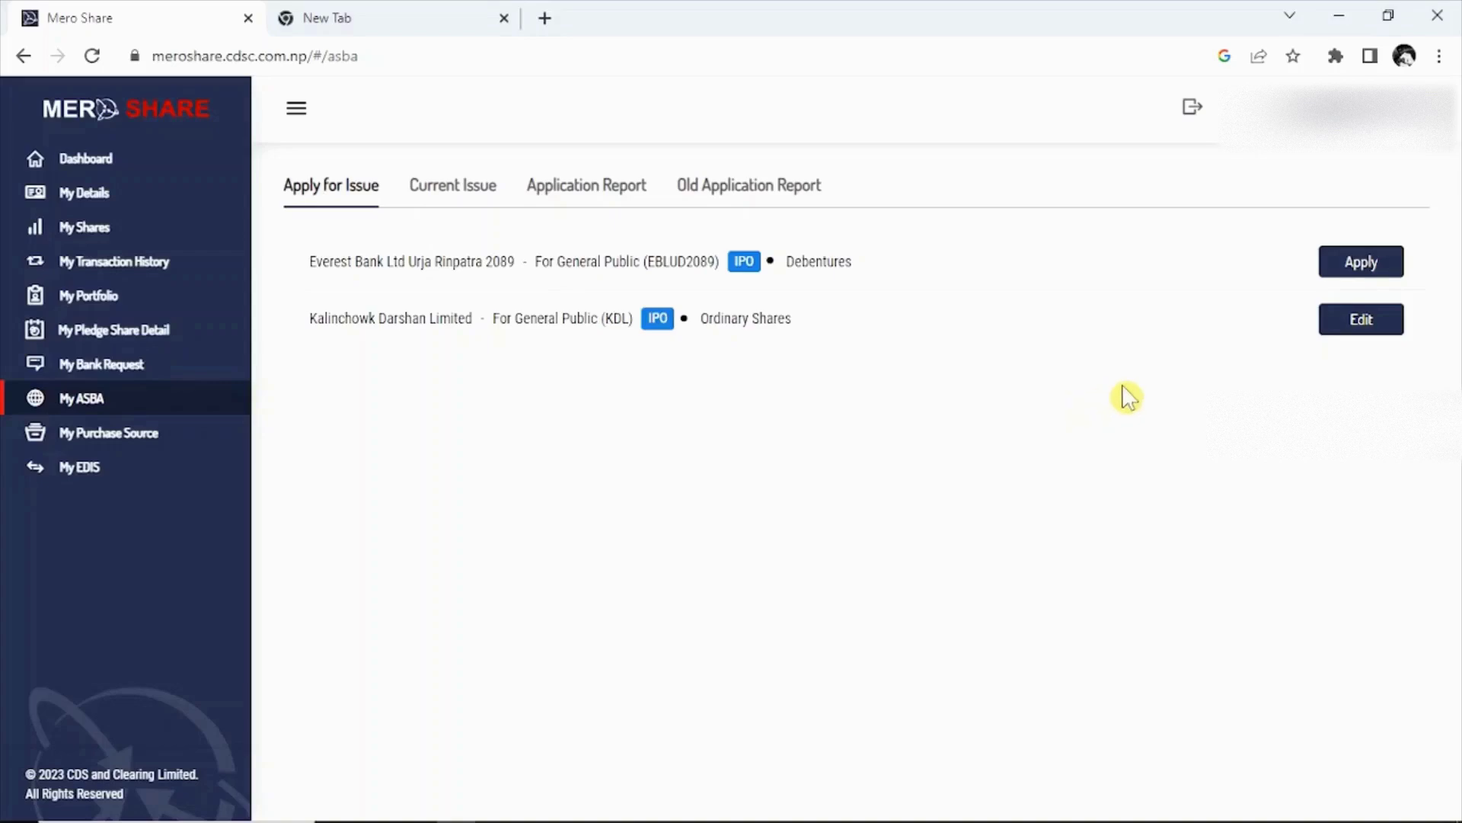
click(1362, 320)
Change the applied kitta from 100 to 10, accept the declaration, and proceed.
scroll(691, 435, down, 4)
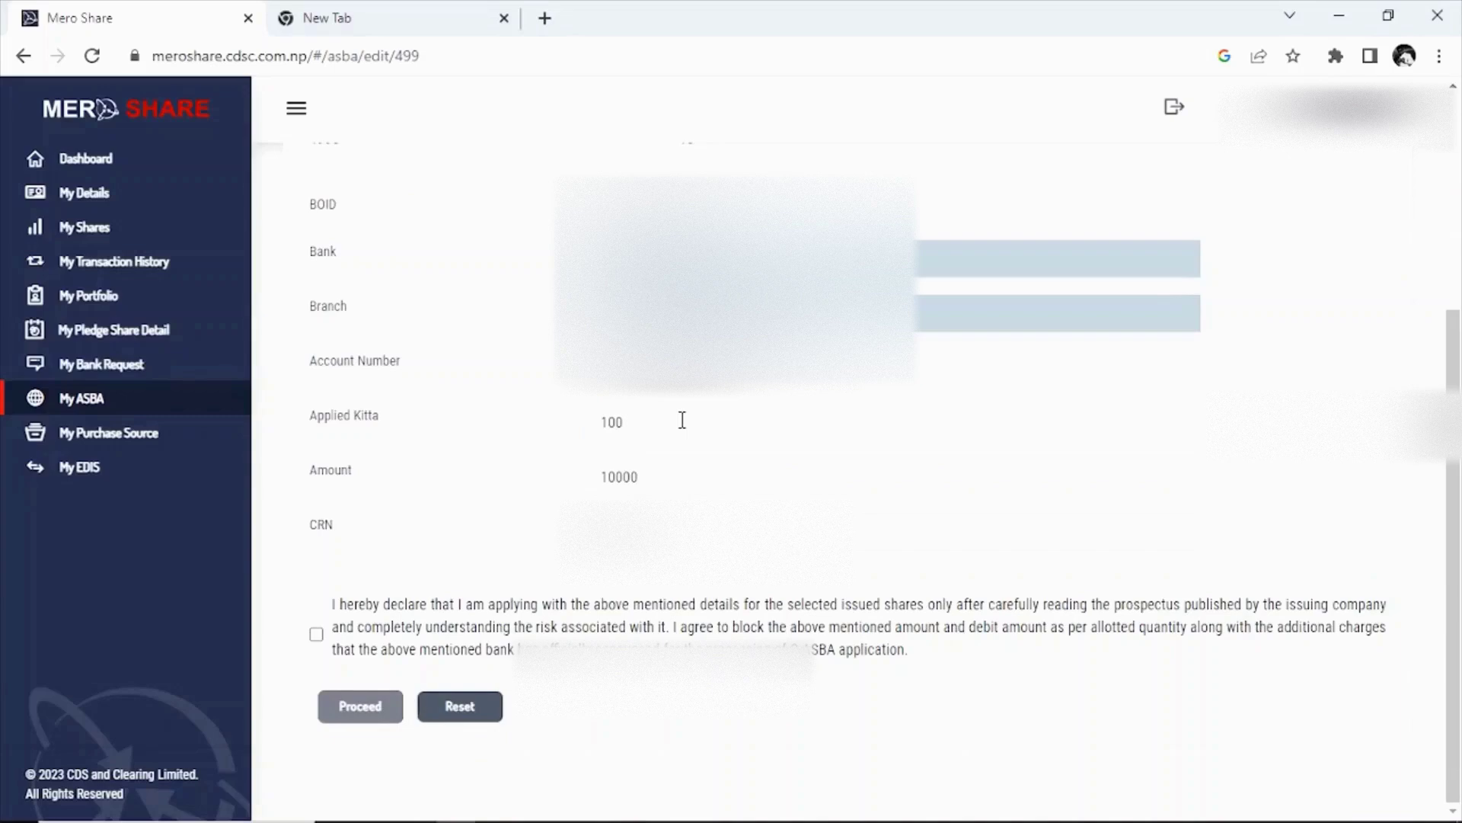
drag(683, 420, 573, 426)
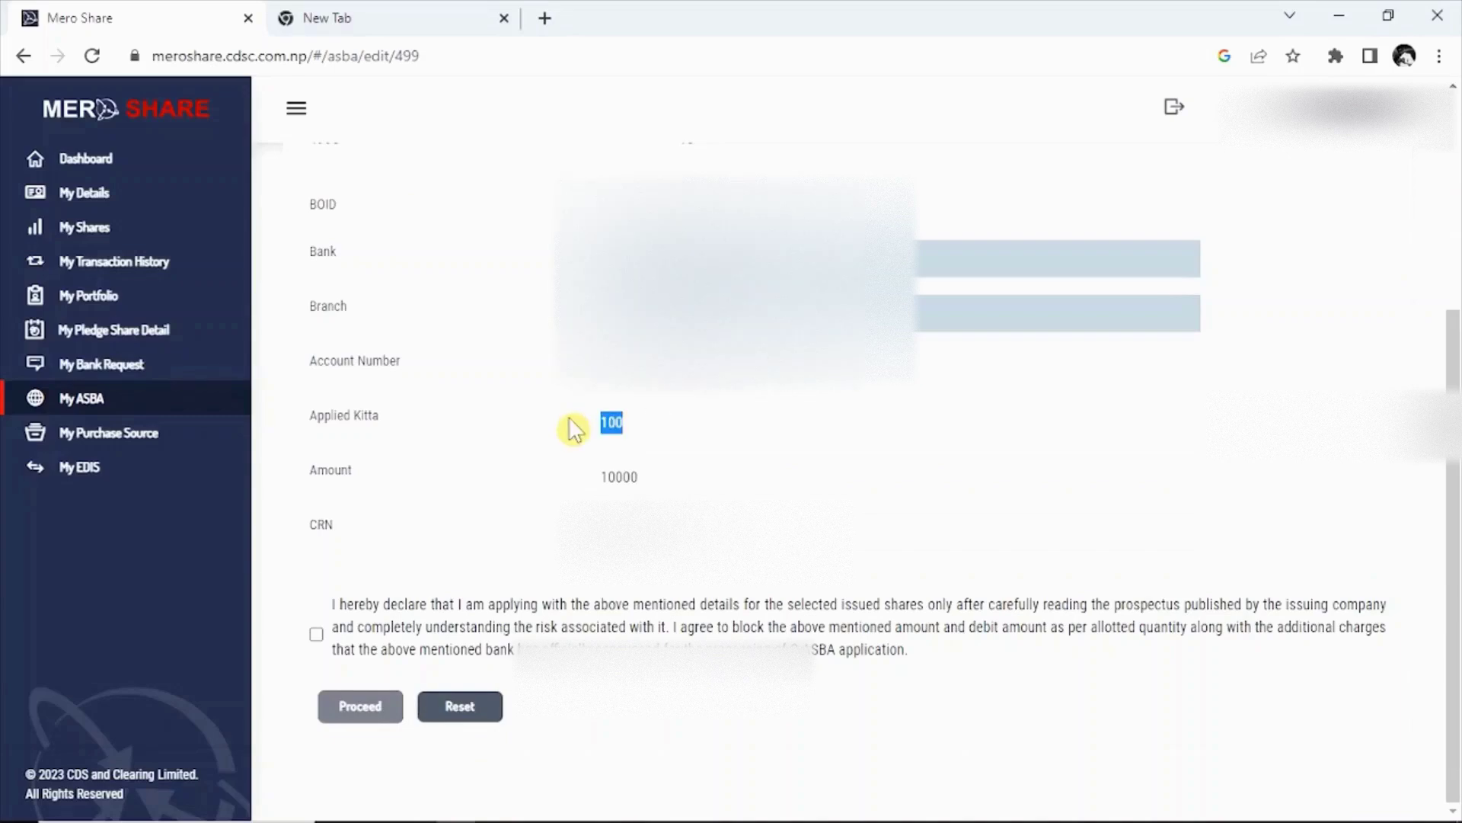
text(10)
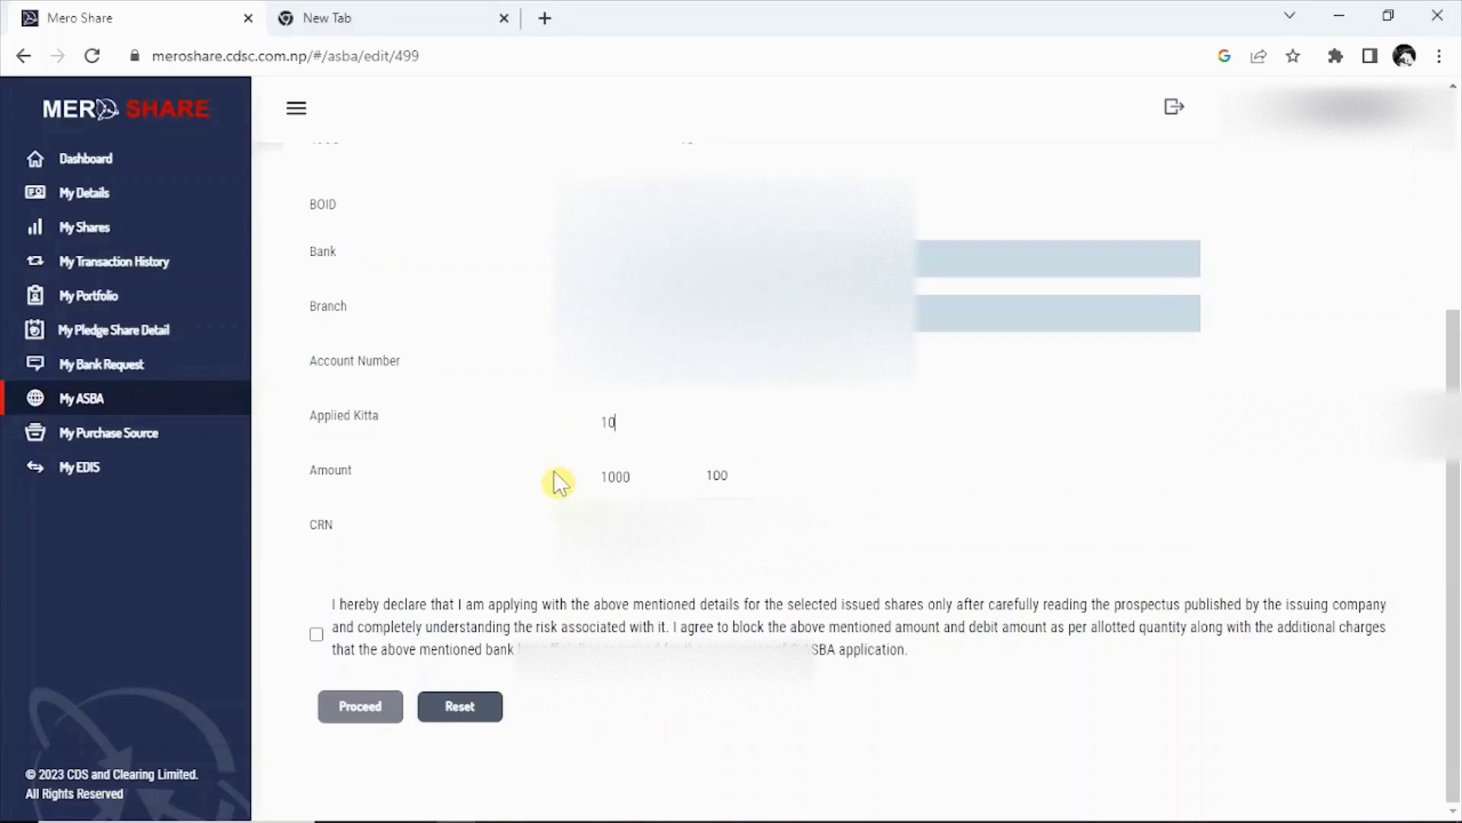
click(433, 600)
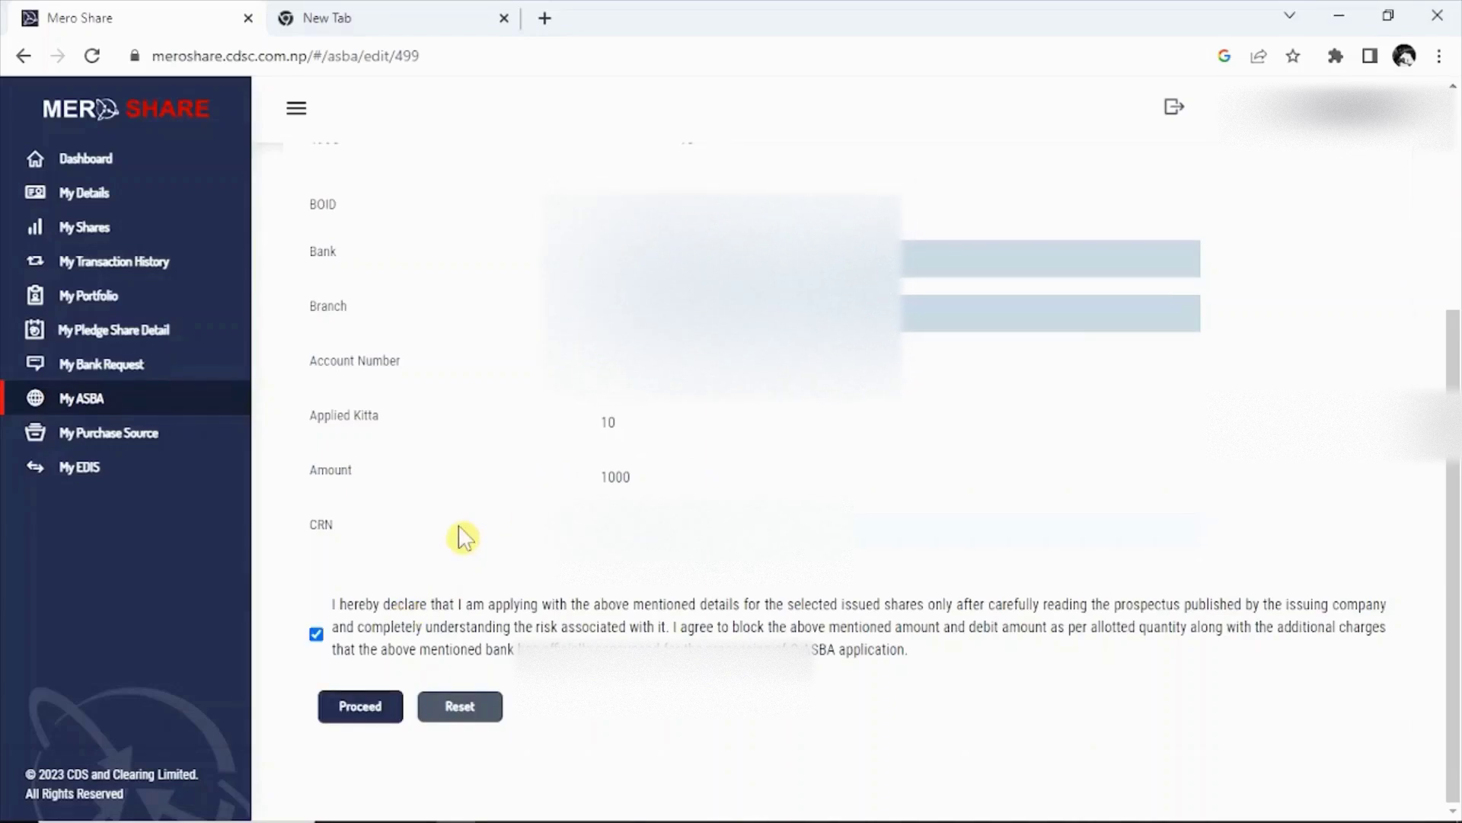
click(483, 699)
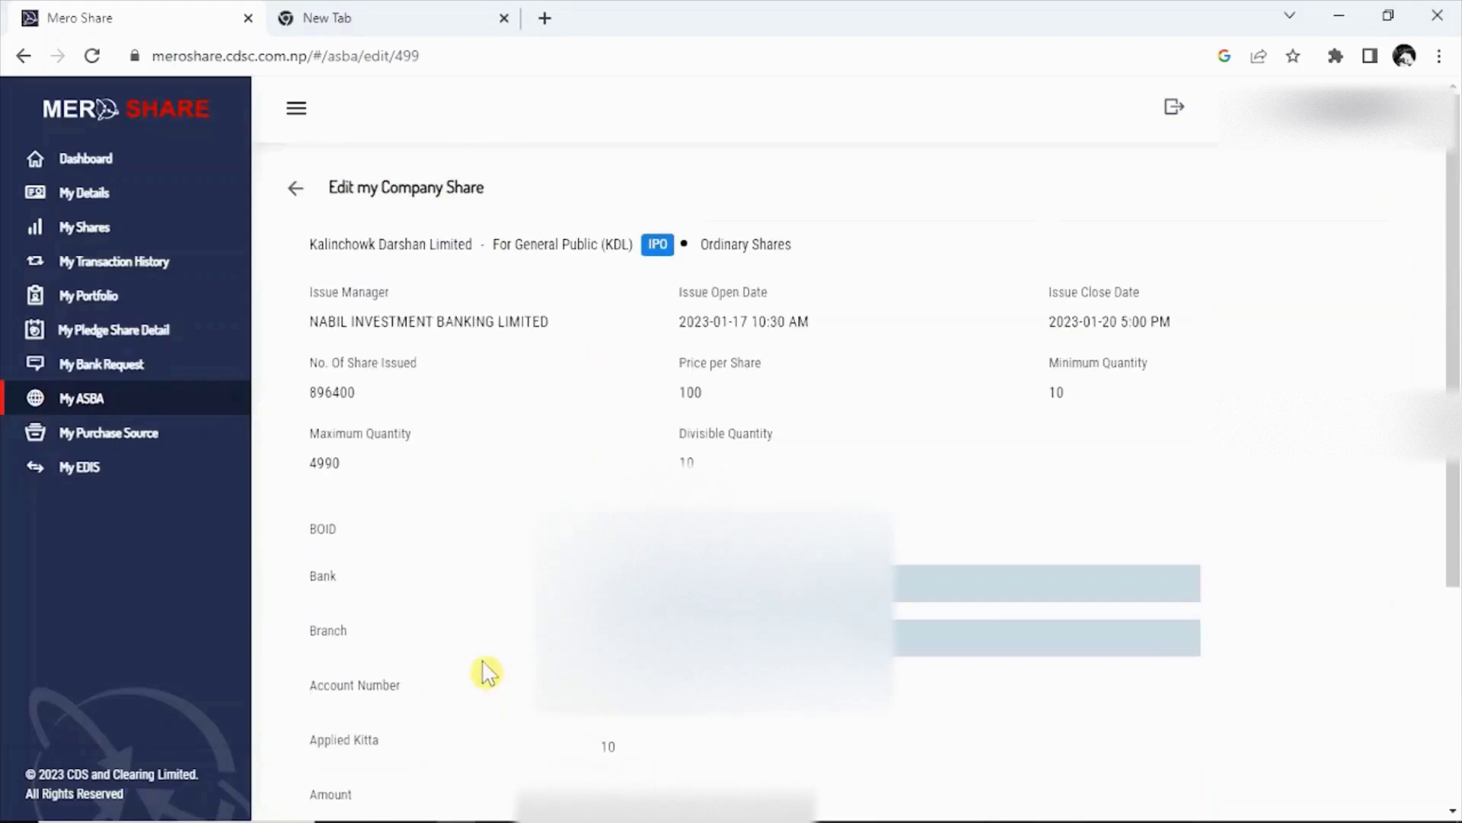
scroll(483, 670, down, 4)
scroll(483, 655, up, 4)
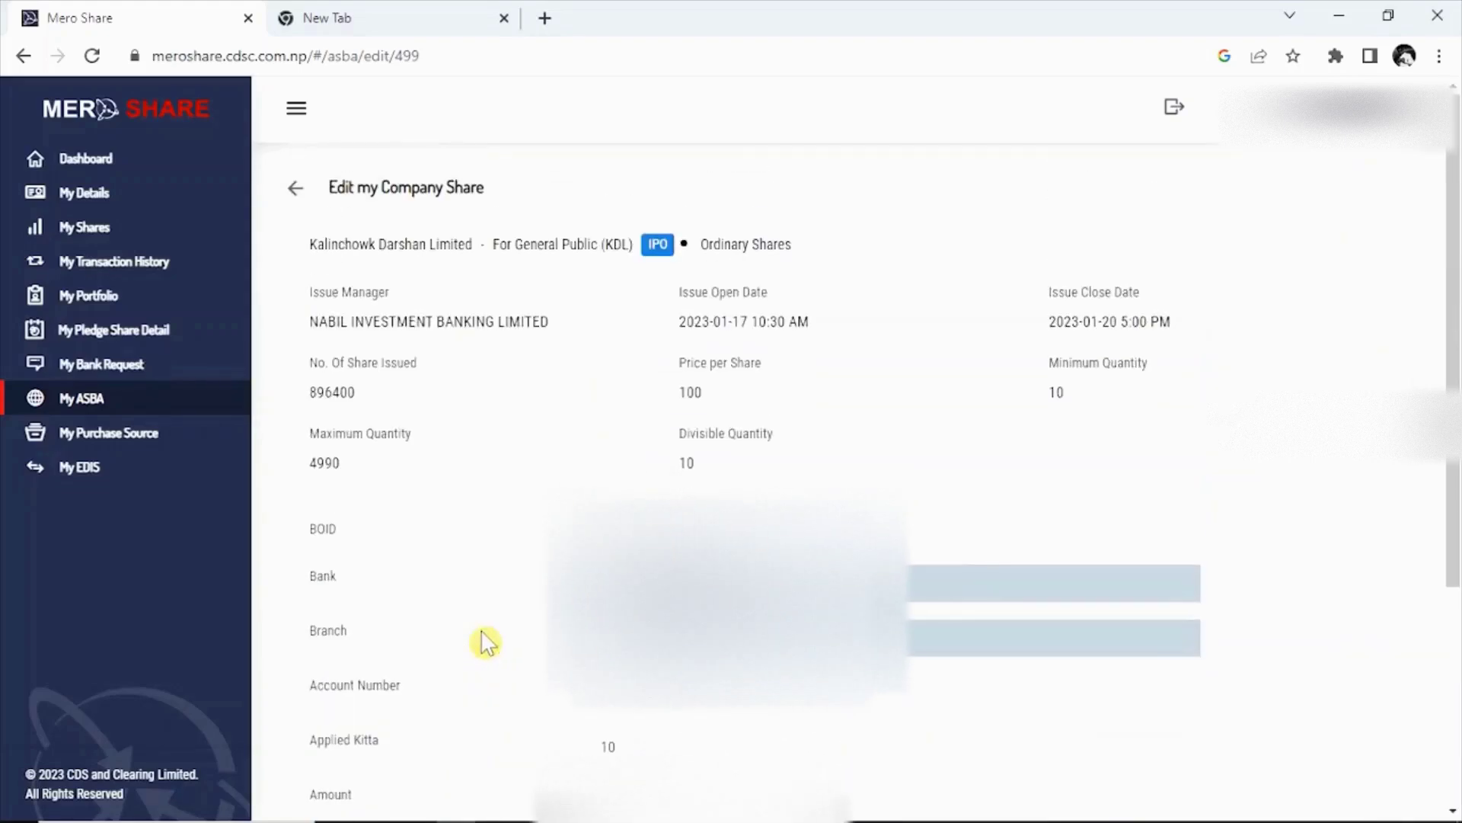
scroll(482, 632, down, 4)
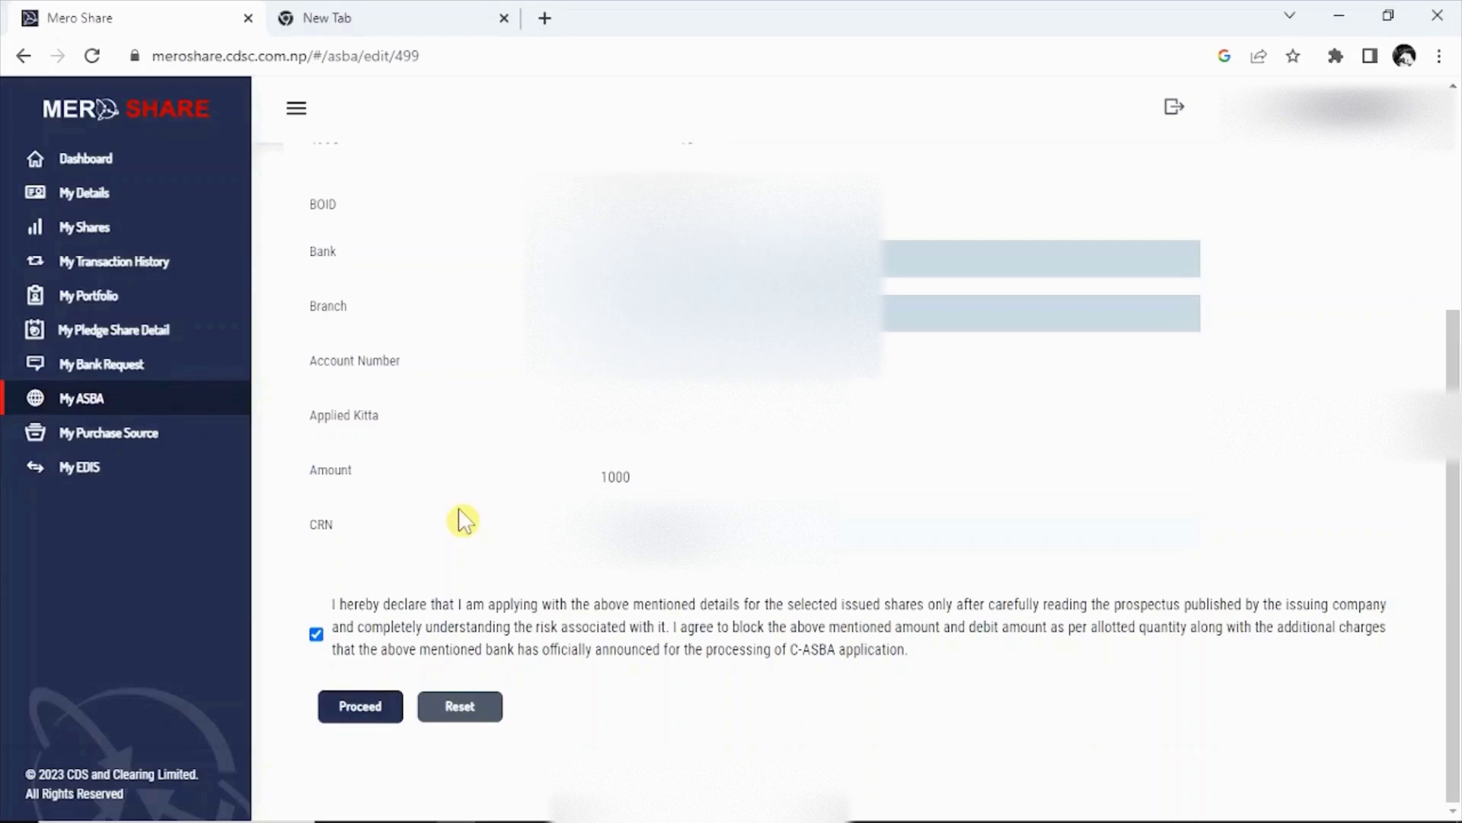
scroll(463, 526, up, 5)
scroll(404, 609, down, 5)
click(381, 708)
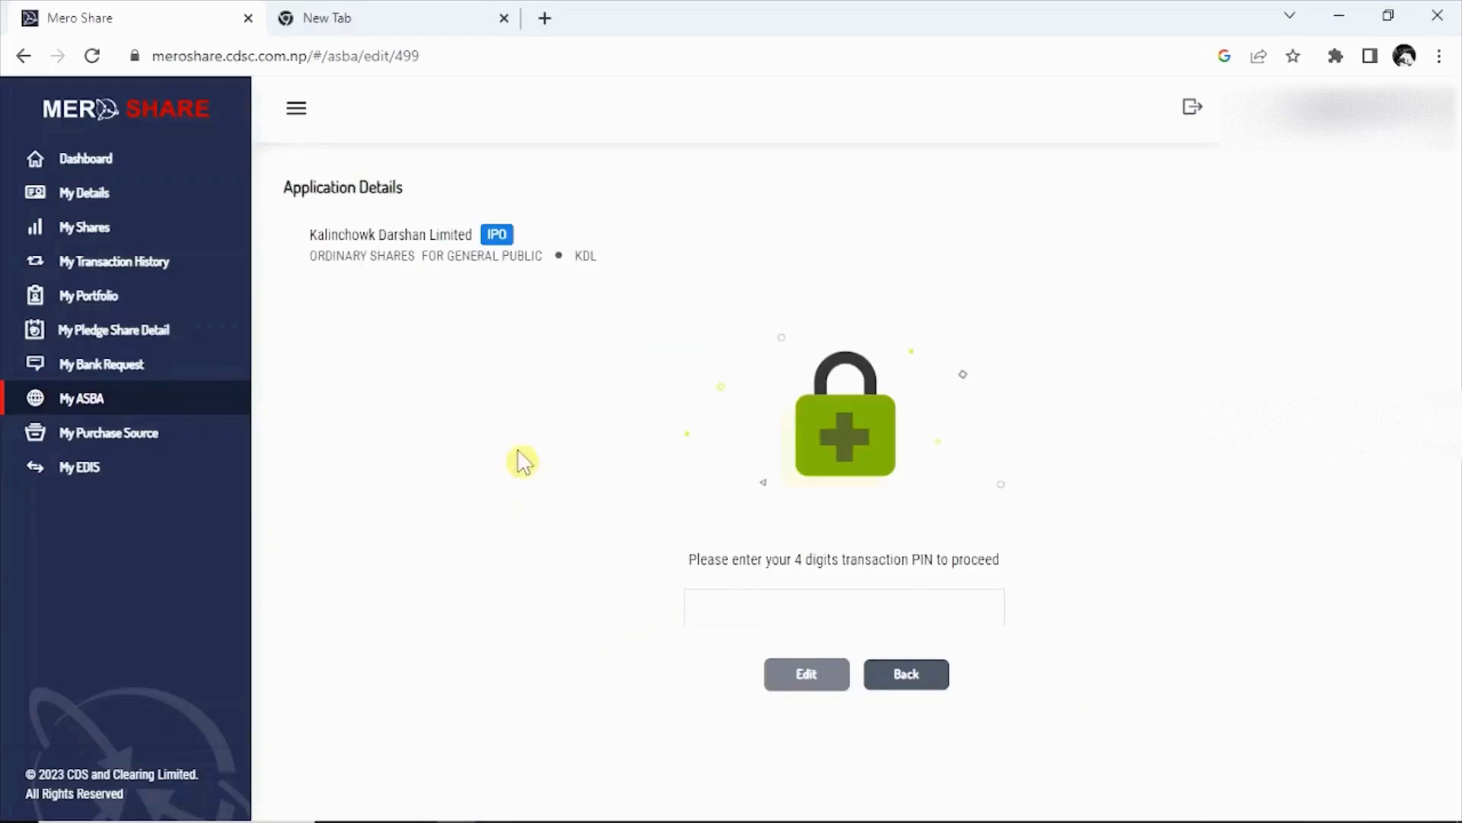
Enter the transaction PIN and submit the Kalinchowk Darshan modification to 10 kitta.
click(741, 599)
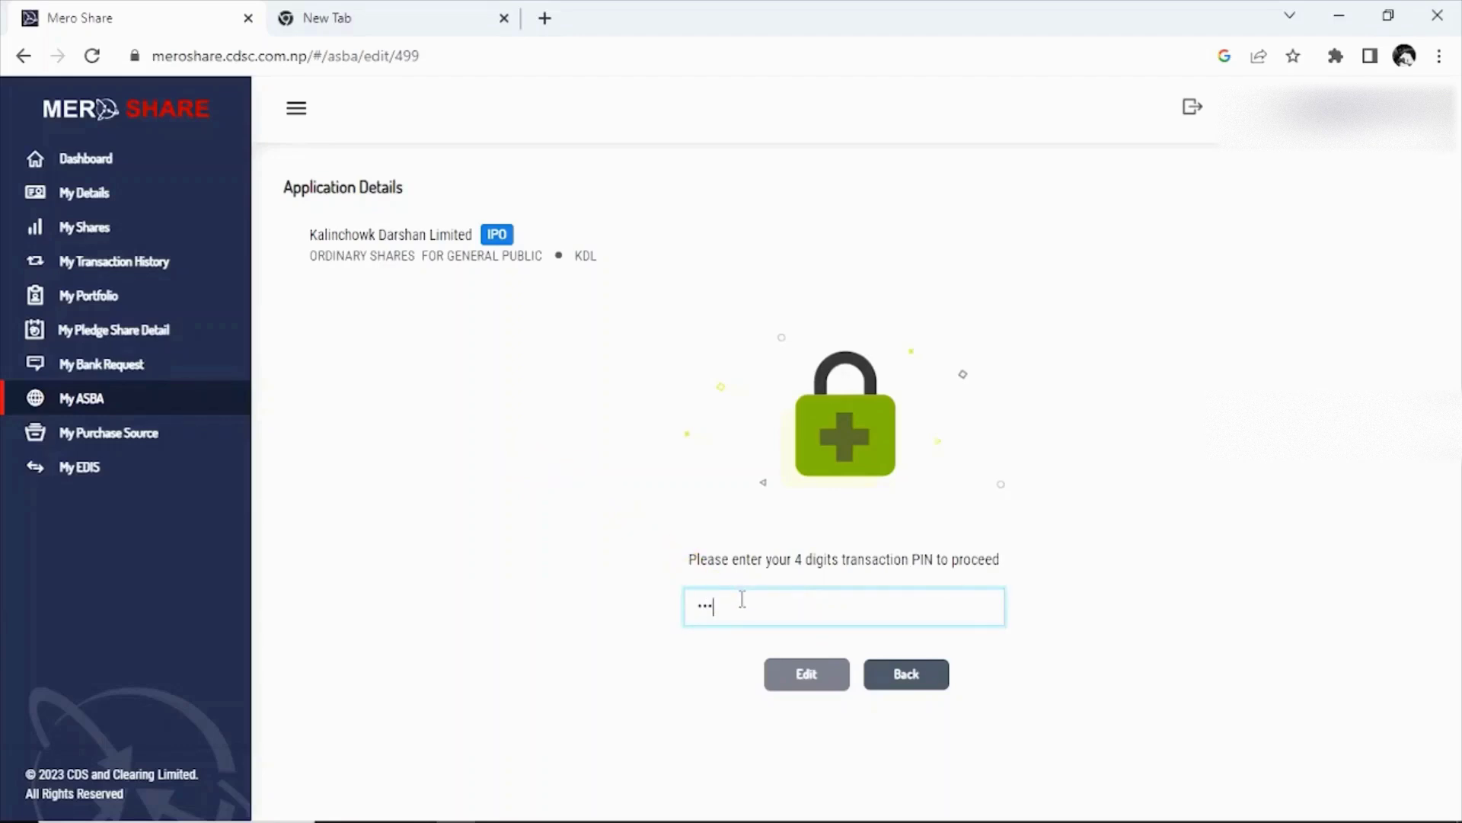
click(789, 675)
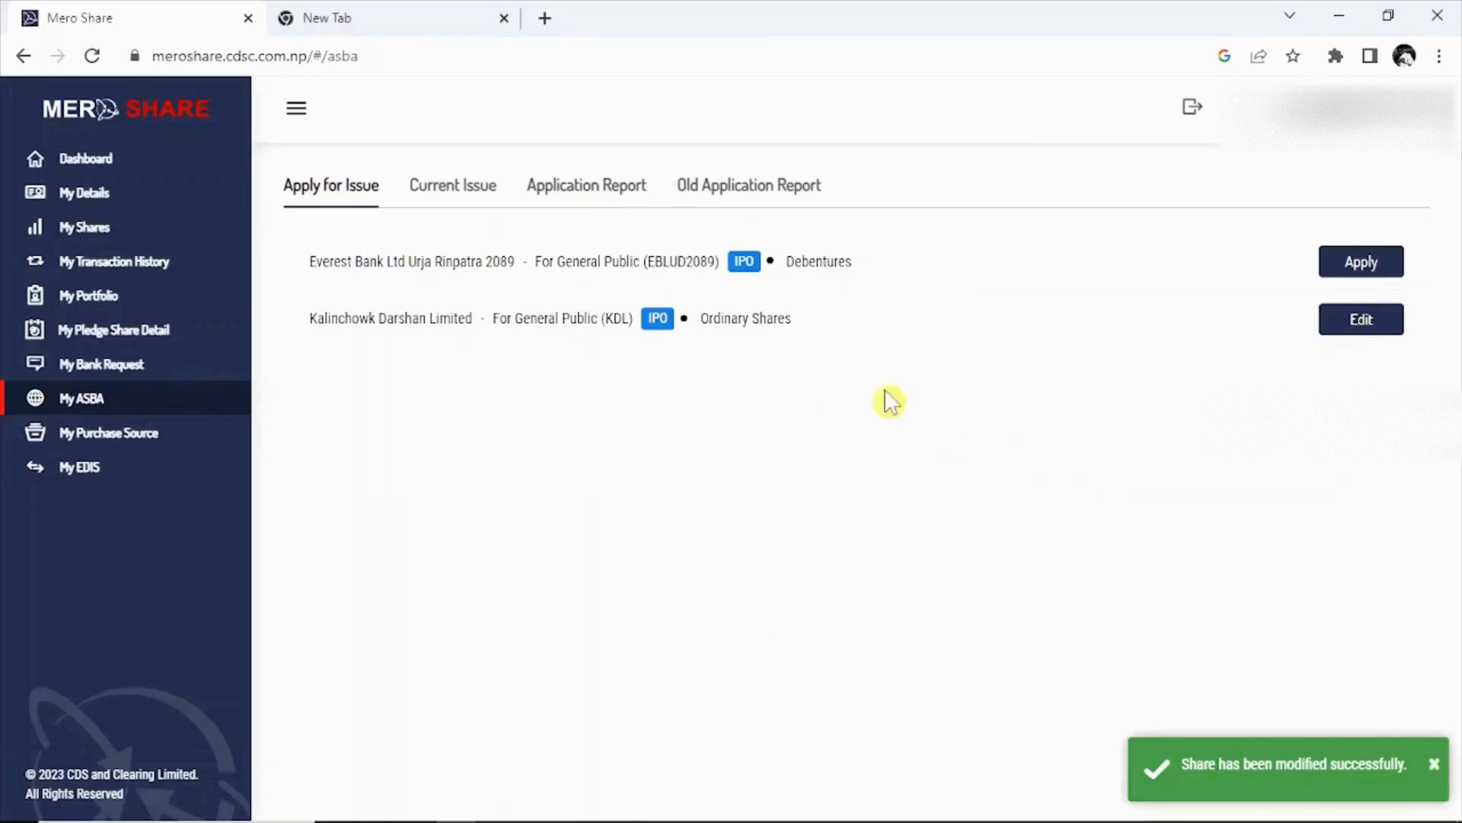
Open the Kalinchowk Darshan report under Application Report and check 10 kitta for amount 1000.
click(584, 190)
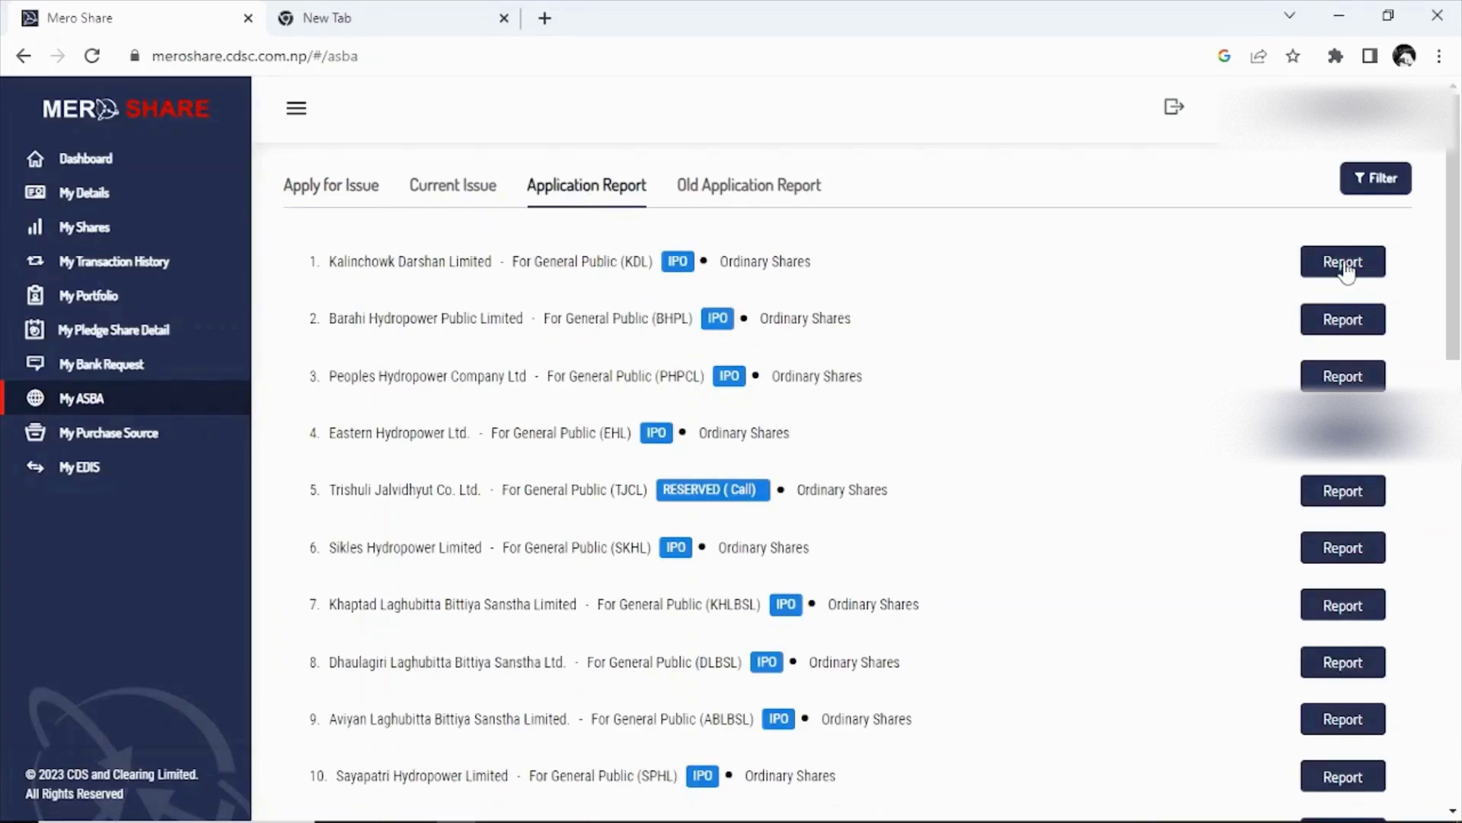
click(1343, 262)
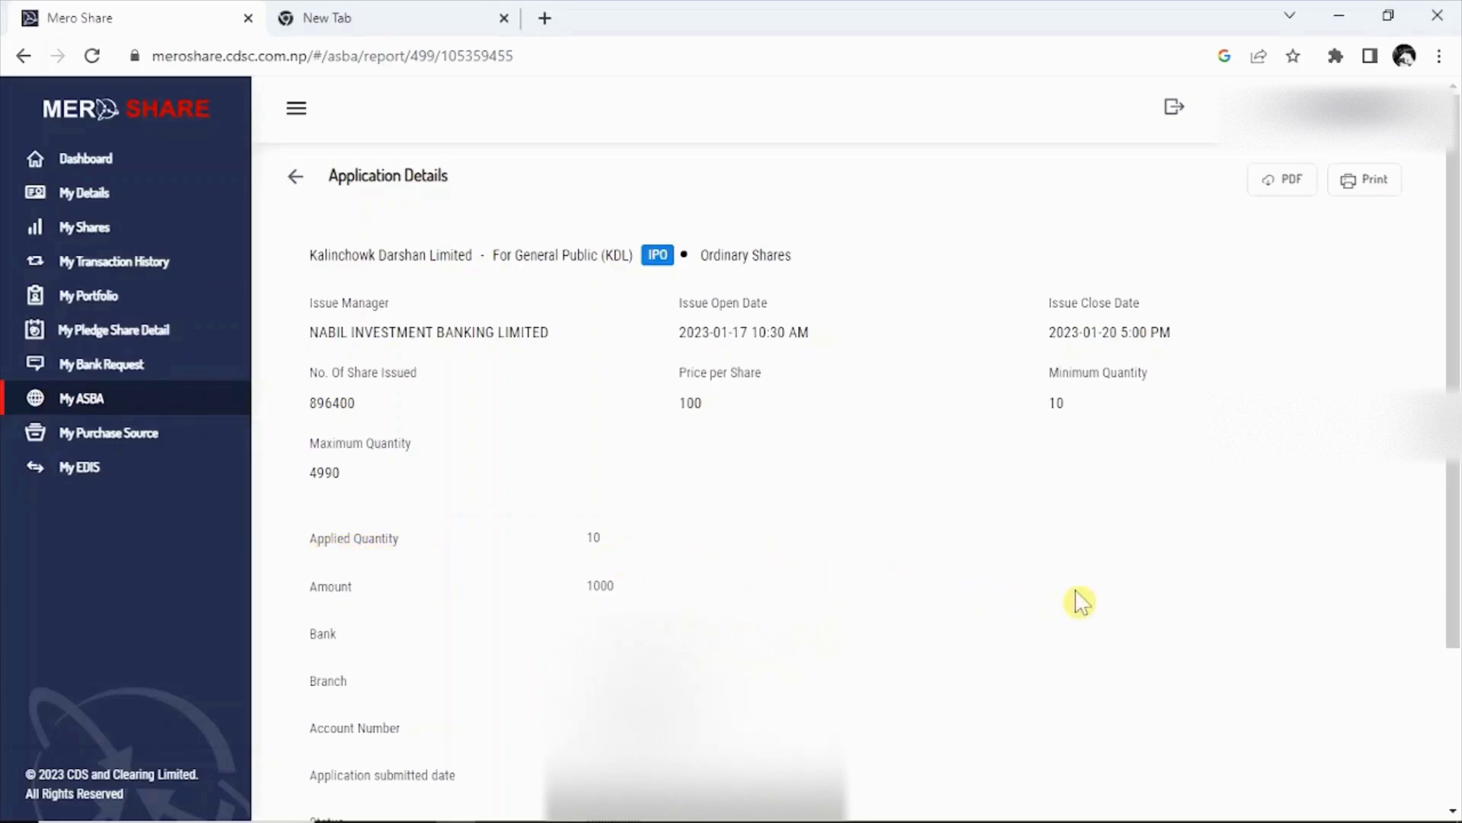
scroll(1080, 602, down, 3)
scroll(1080, 602, up, 3)
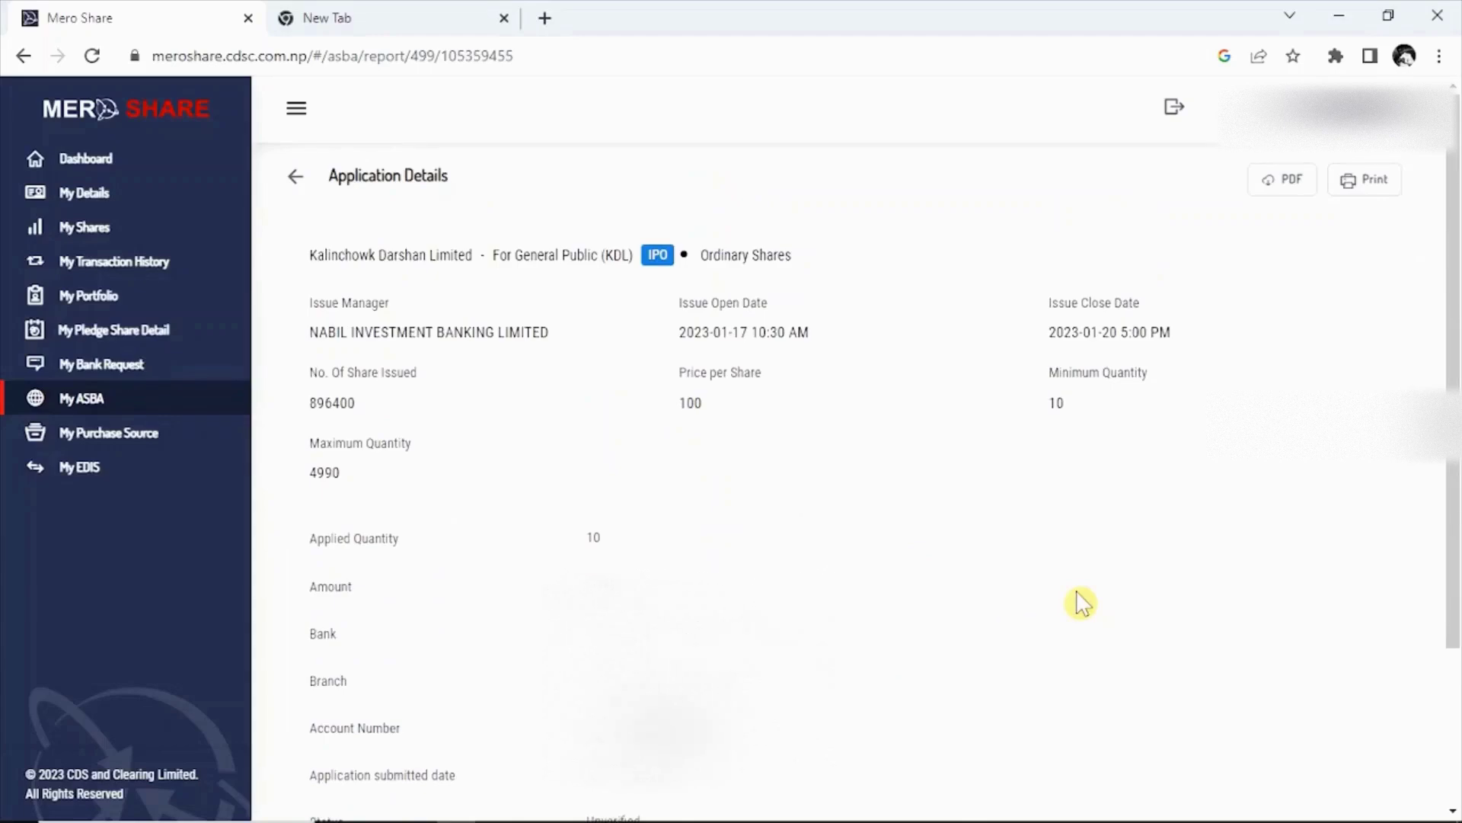